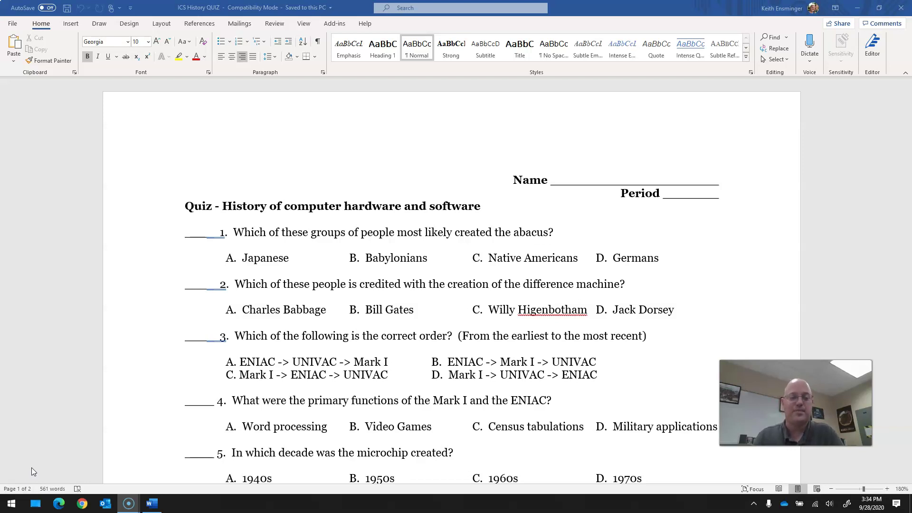
Search the web in Chrome for 'blackboard quiz generator'.
click(81, 504)
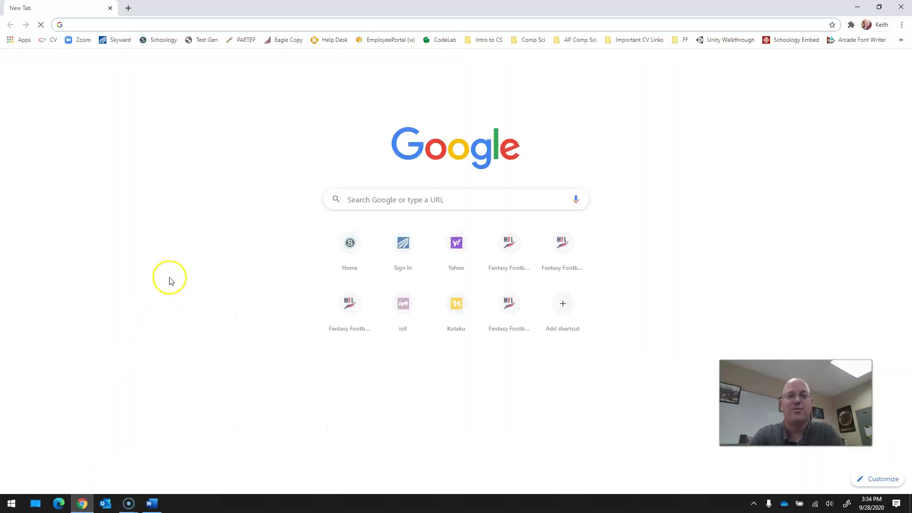
text(blackboard quiz generator)
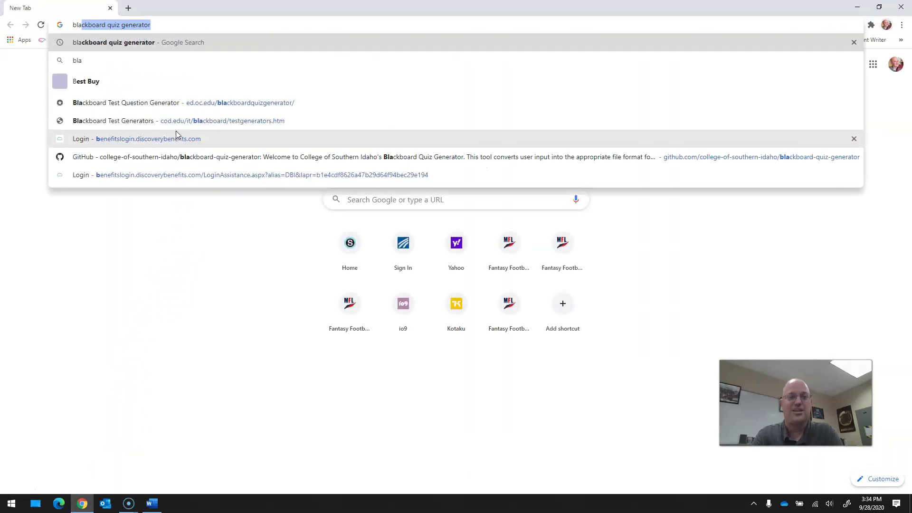
key(Return)
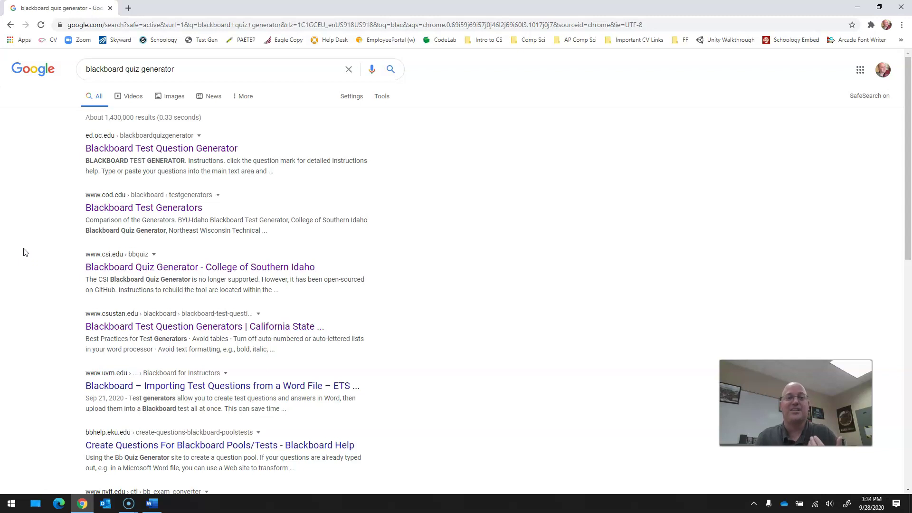
Open the Blackboard Test Question Generator page and review the sample question types, keeping Multiple Choice.
click(132, 152)
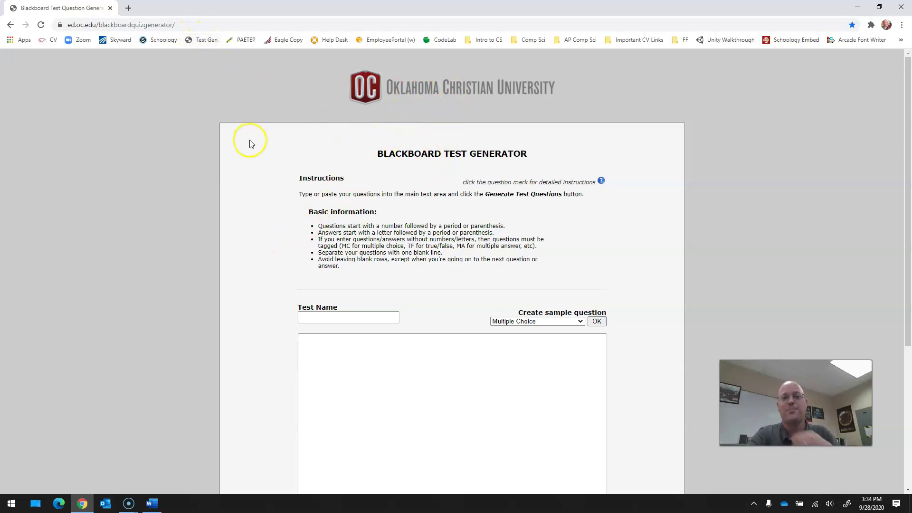
scroll(242, 161, down, 2)
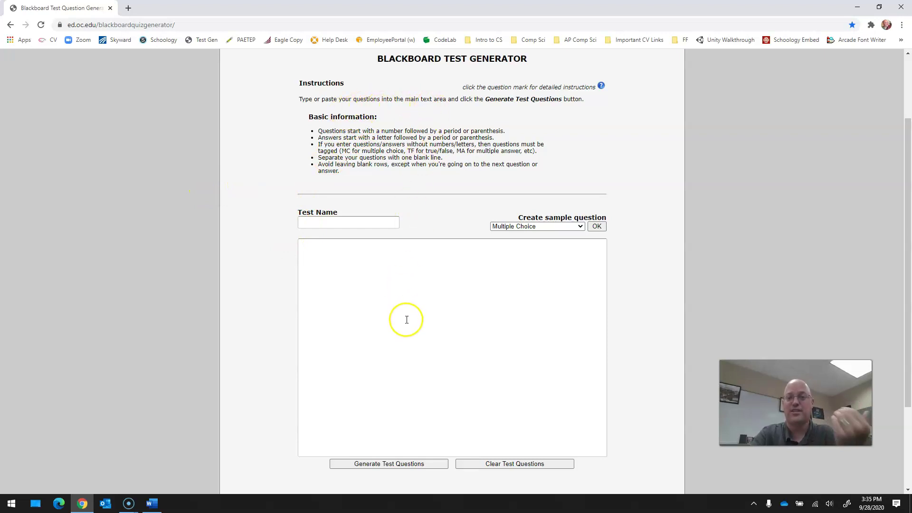
click(528, 226)
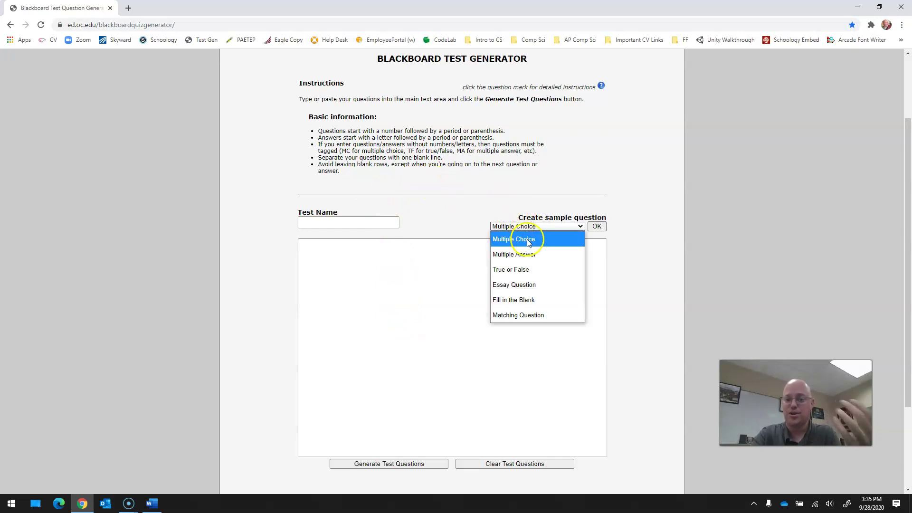
click(529, 284)
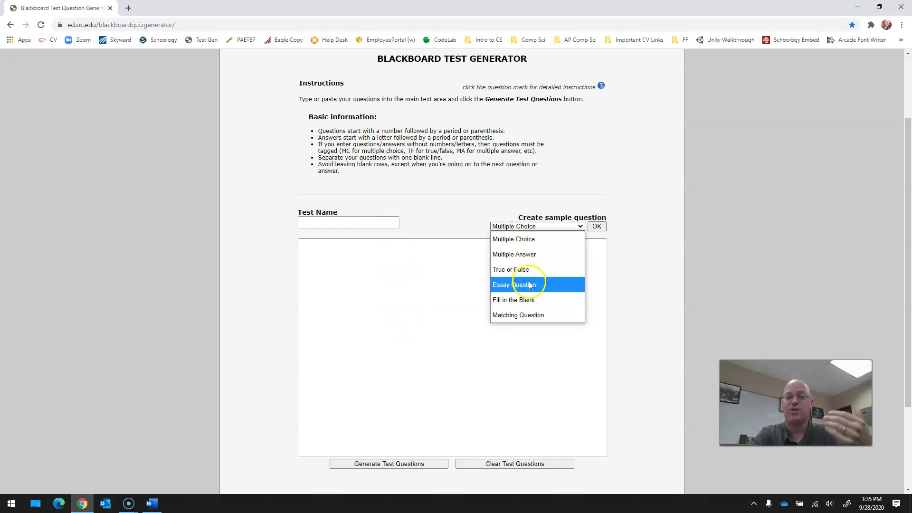
click(430, 160)
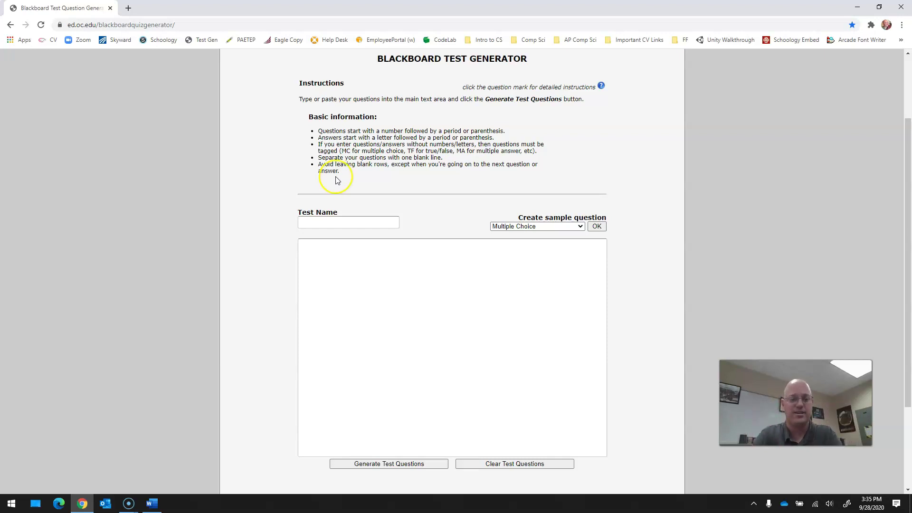
Select questions 1–5 and their answer choices in the ICS History QUIZ Word document.
click(158, 509)
scroll(370, 348, down, 2)
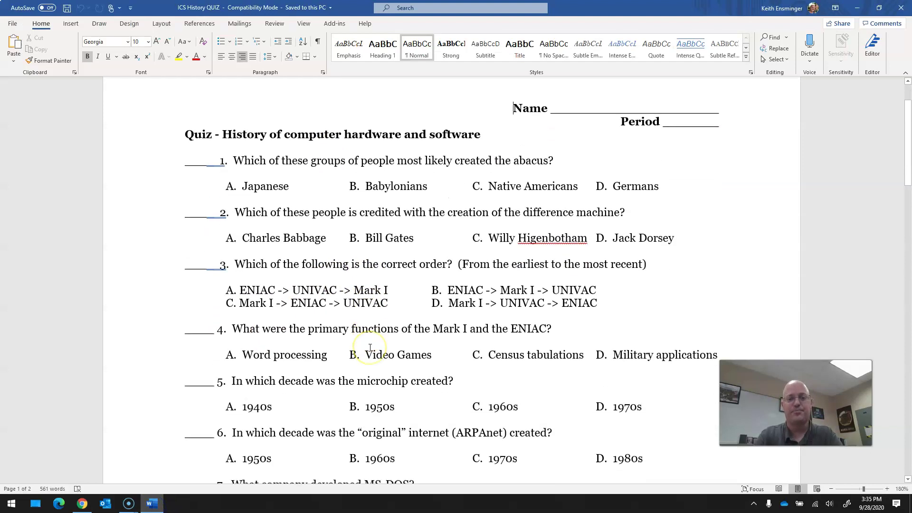
scroll(370, 348, down, 1)
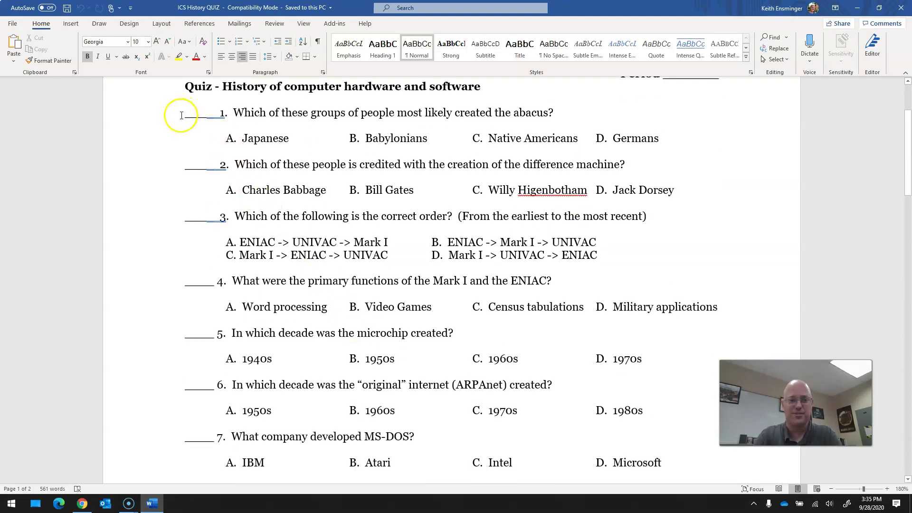
drag(181, 115, 666, 363)
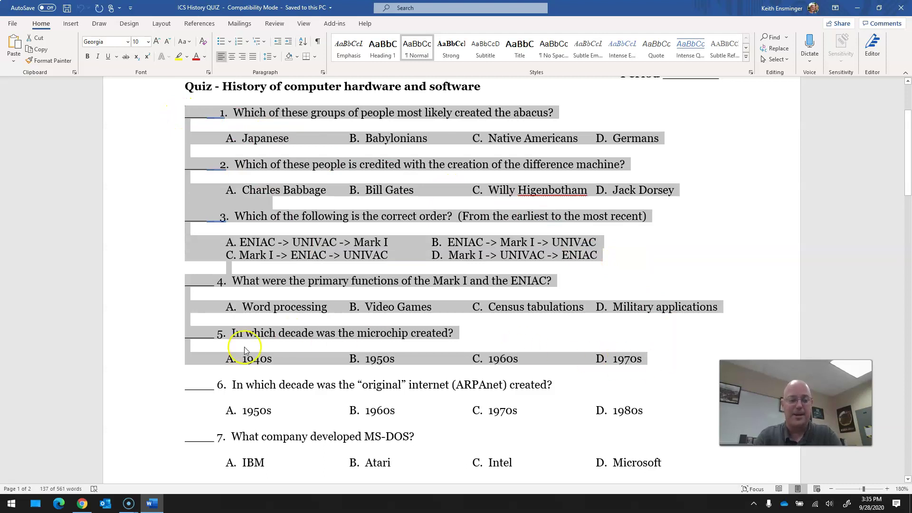
Paste the five copied quiz questions into the generator's question area.
click(82, 503)
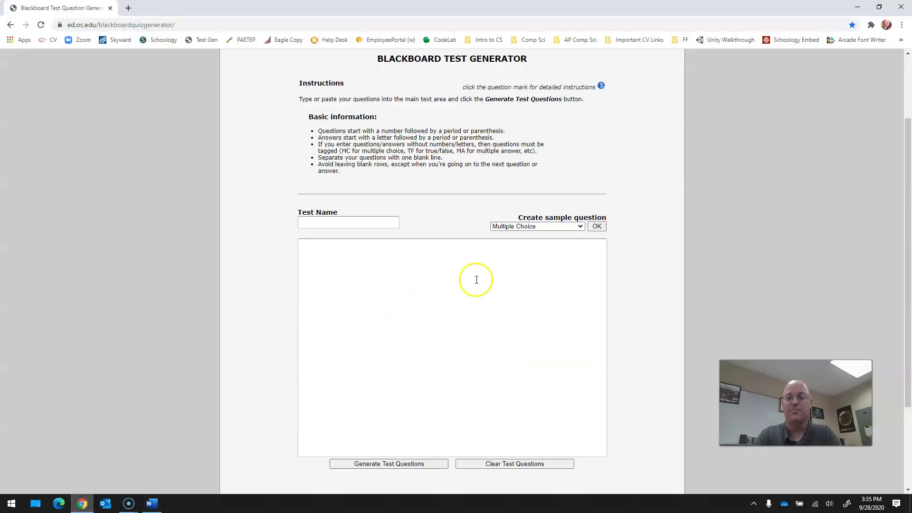
click(446, 250)
key(ctrl+v)
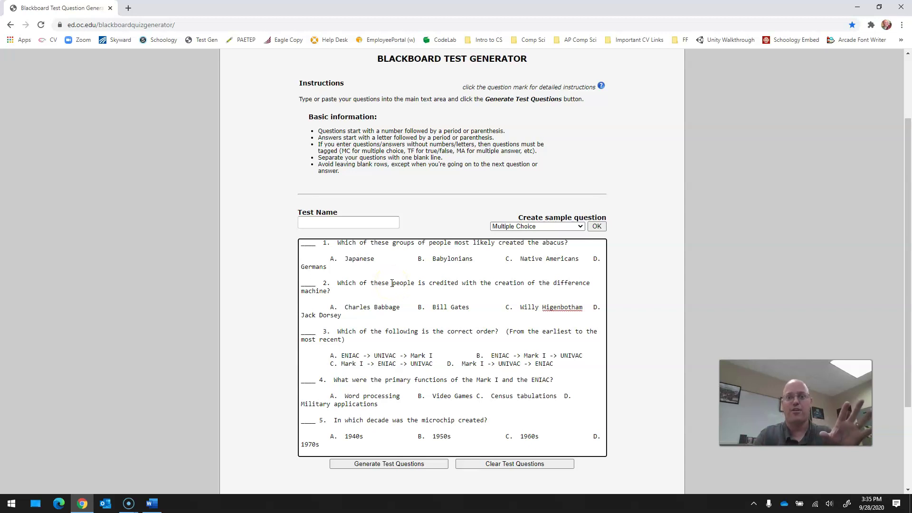
Enter 'HistoryQuiz' as the test name.
click(402, 311)
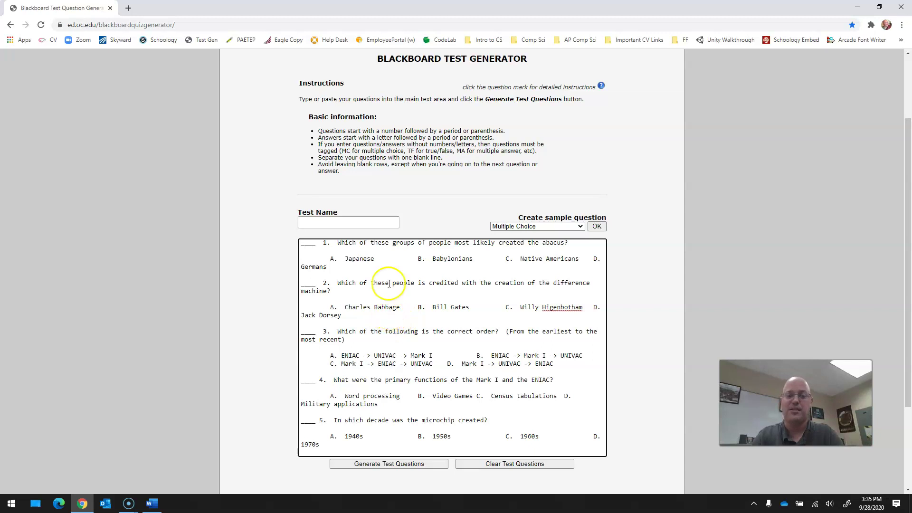
click(361, 223)
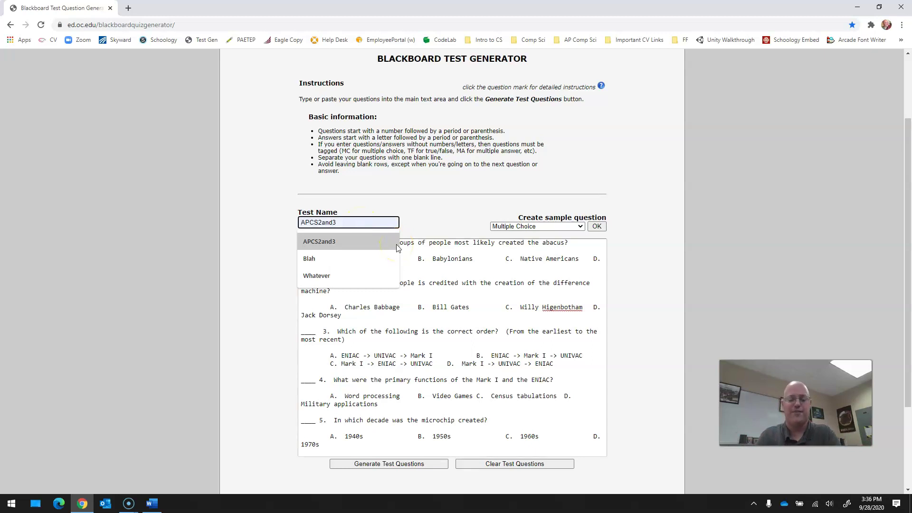
text(History)
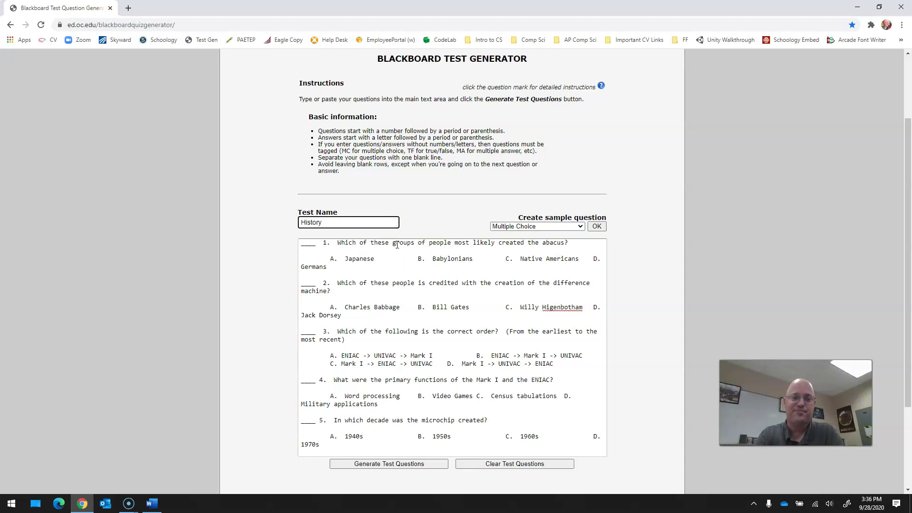
text(Quiz)
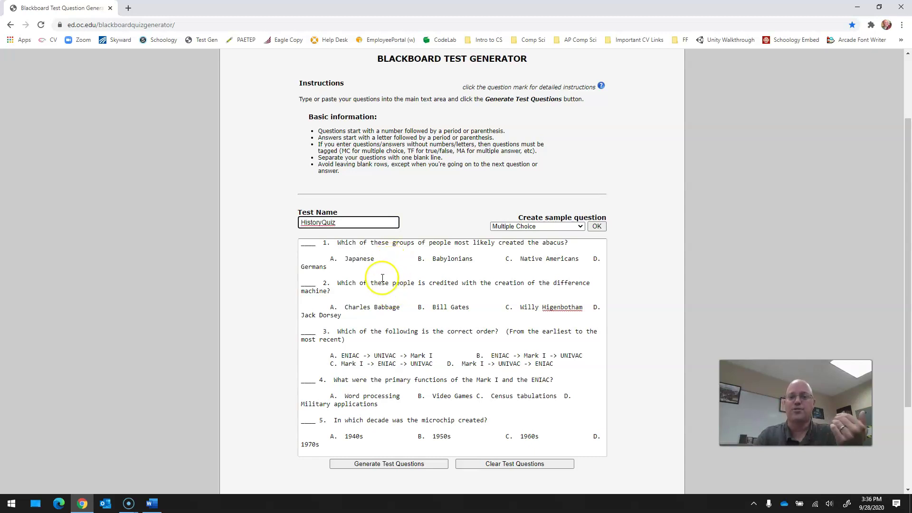
Put question 1's answers on separate lines and star Babylonians as correct.
click(321, 242)
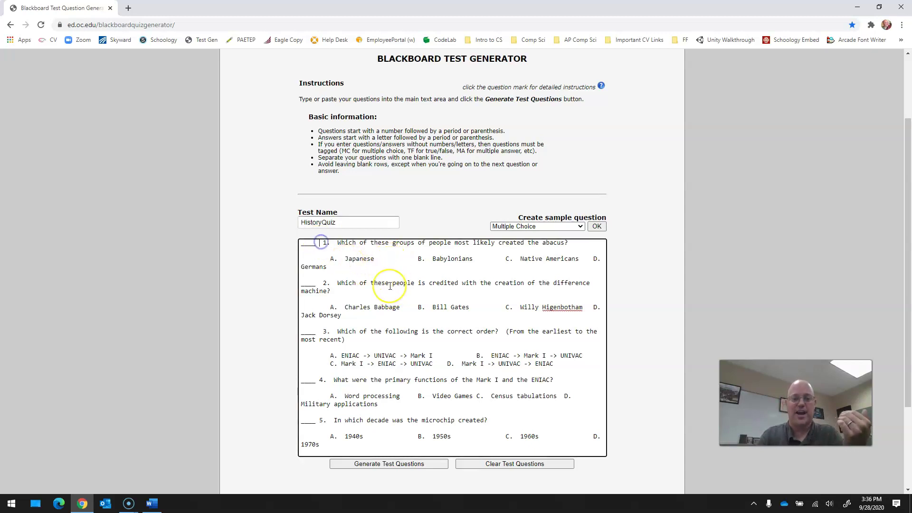
key(BackSpace)
key(BackSpace)
key(BackSpace)
key(BackSpace)
key(BackSpace)
key(BackSpace)
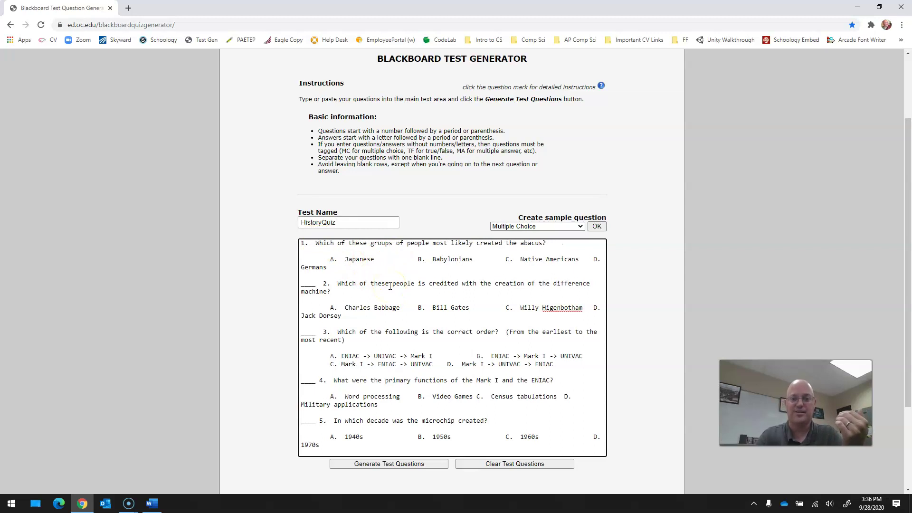
click(327, 258)
key(BackSpace)
click(384, 260)
key(Return)
click(388, 265)
key(Return)
click(389, 265)
key(Return)
scroll(389, 265, up, 2)
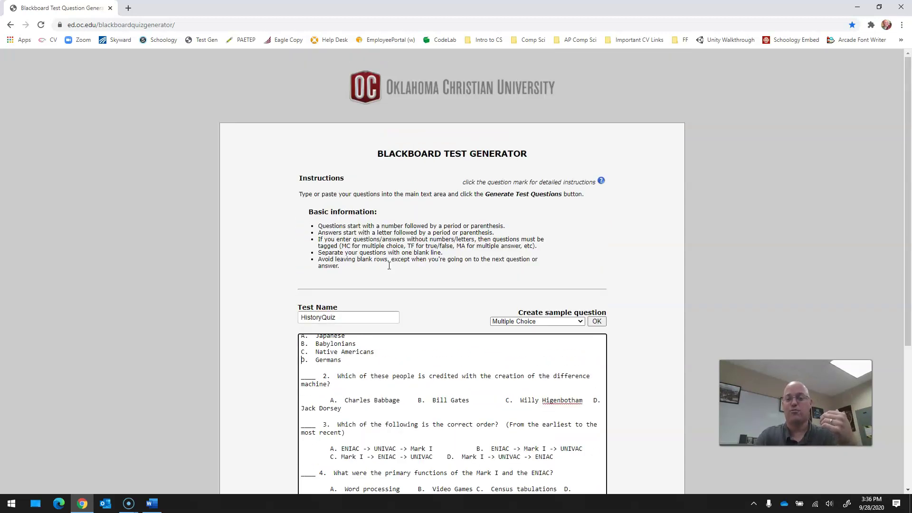
key(Up)
key(Up)
key(Up)
key(Up)
key(Up)
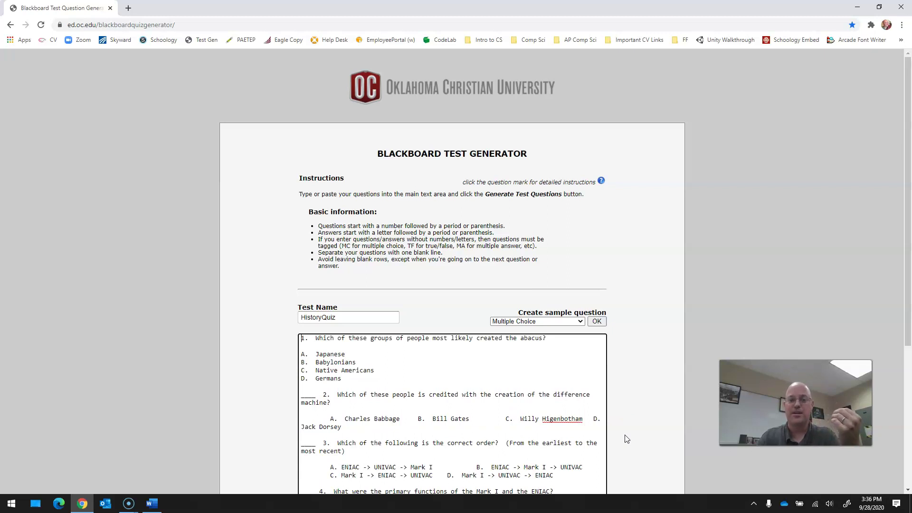
text(*)
Put question 2's answers on separate lines and star Charles Babbage as correct.
key(Down)
key(Down)
key(Down)
key(Delete)
key(Delete)
key(Delete)
key(Delete)
key(Delete)
key(Delete)
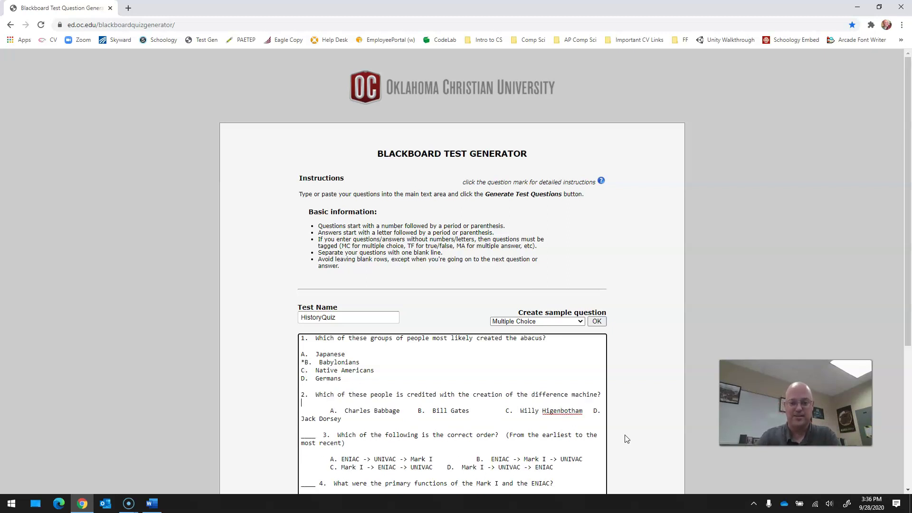
key(Delete)
key(Delete)
key(Delete)
key(Delete)
key(Delete)
key(Delete)
key(Delete)
key(Delete)
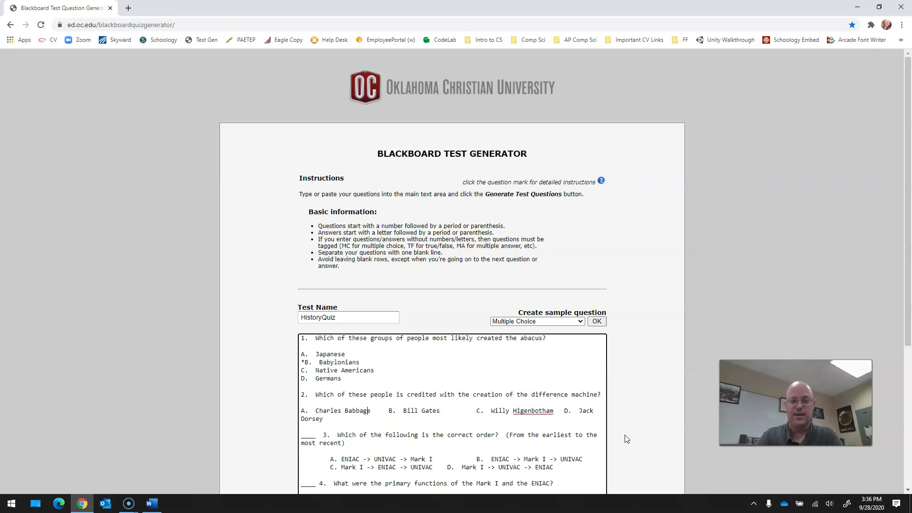
key(Return)
key(Delete)
key(Delete)
key(Delete)
key(Delete)
key(Delete)
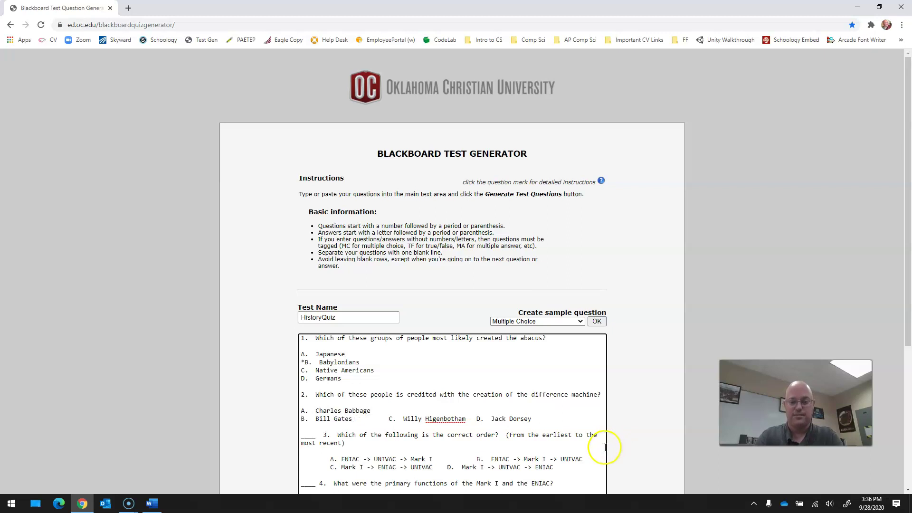
click(389, 419)
key(Return)
click(389, 426)
key(Return)
scroll(390, 423, down, 1)
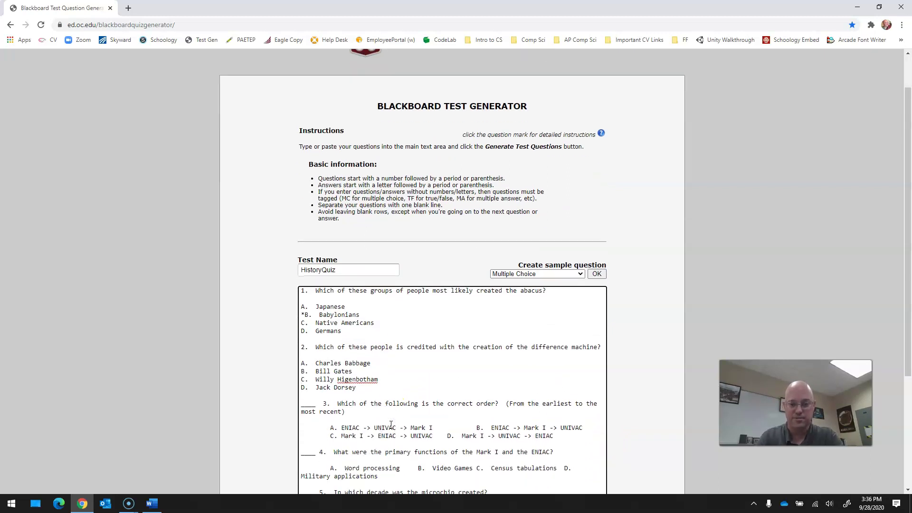
text(*)
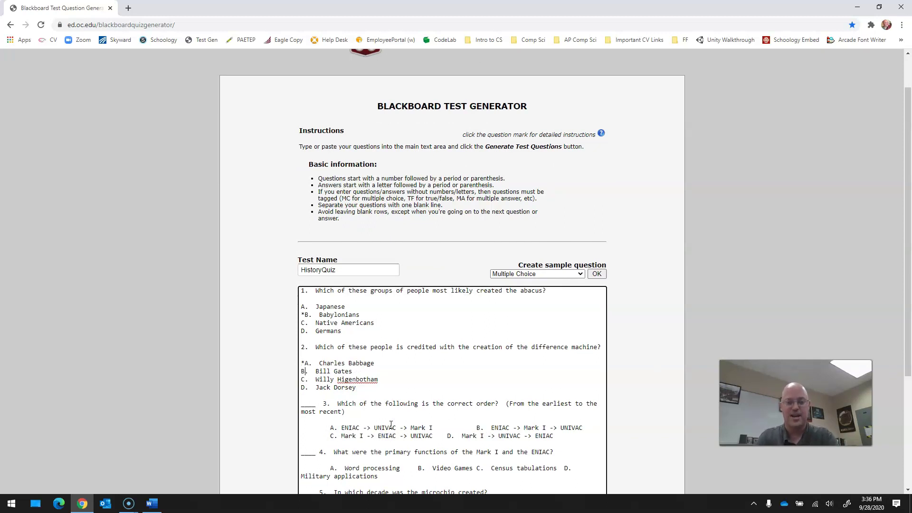
Delete the blank underscores before question 3.
click(323, 404)
key(BackSpace)
key(BackSpace)
key(BackSpace)
key(BackSpace)
key(BackSpace)
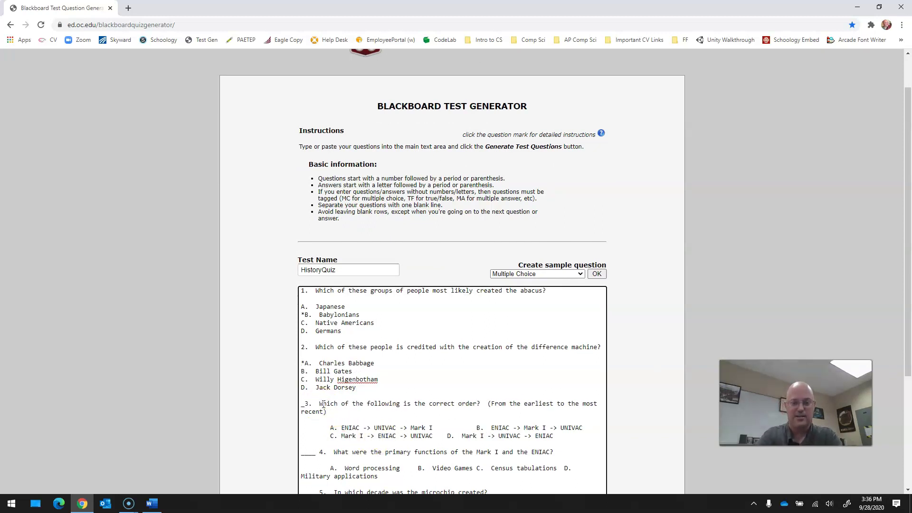
key(BackSpace)
click(302, 409)
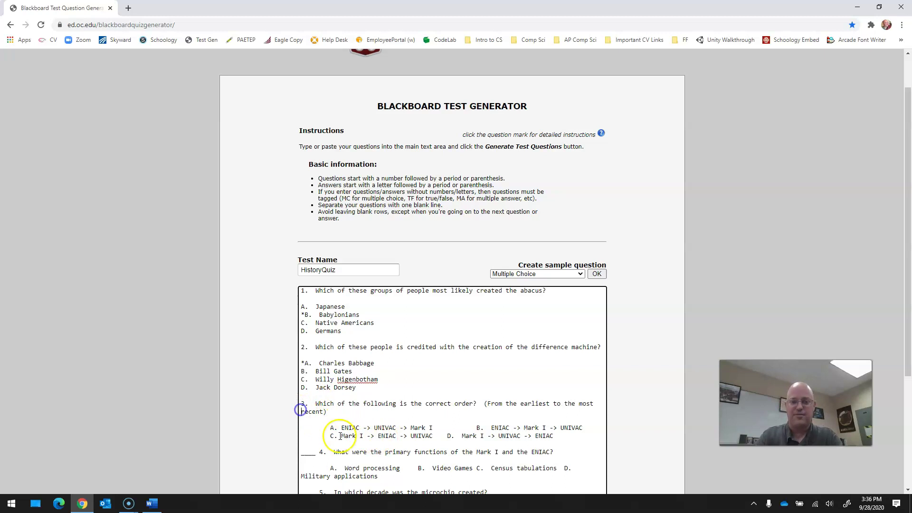
scroll(218, 394, down, 1)
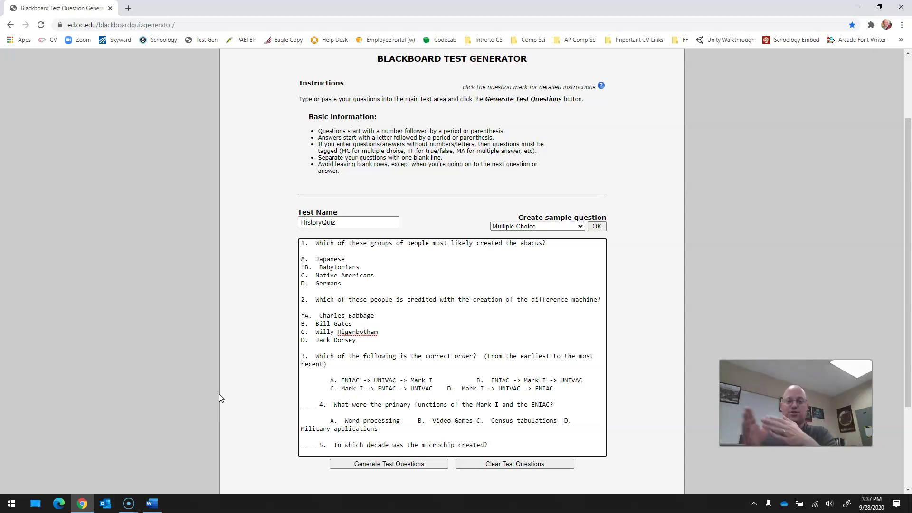
Put question 3's answers on separate lines and star answer C, Mark I order.
key(BackSpace)
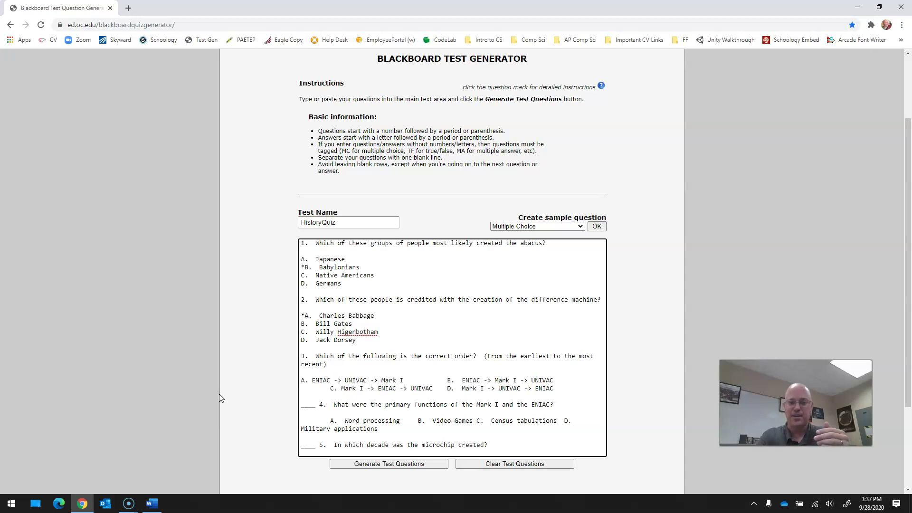
click(444, 382)
key(Return)
click(330, 396)
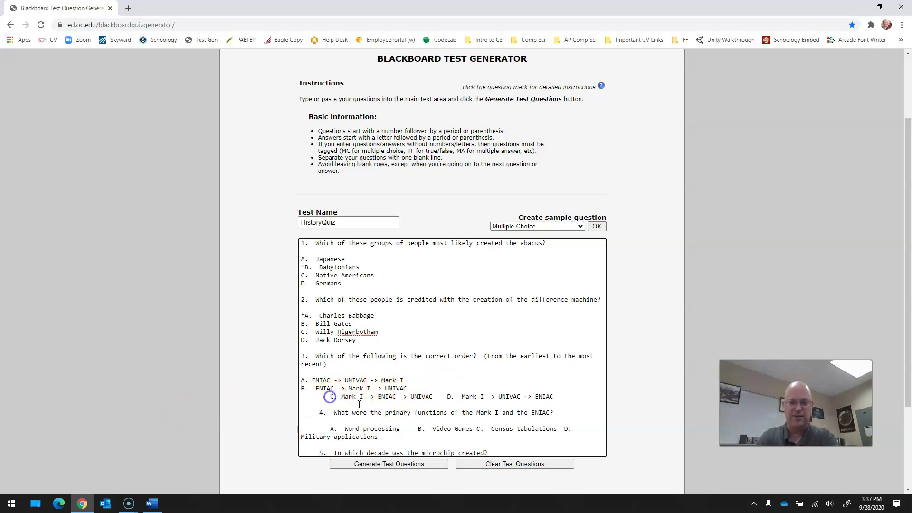
key(BackSpace)
click(418, 397)
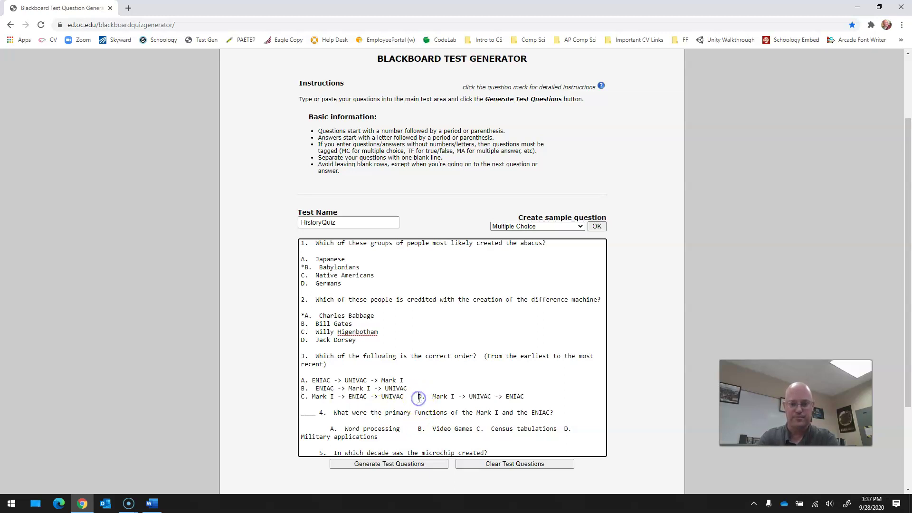
key(Return)
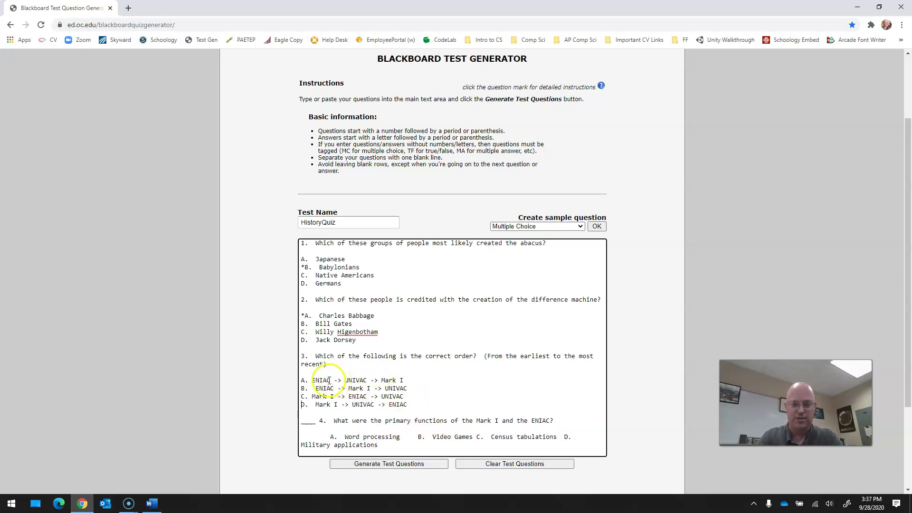
click(302, 389)
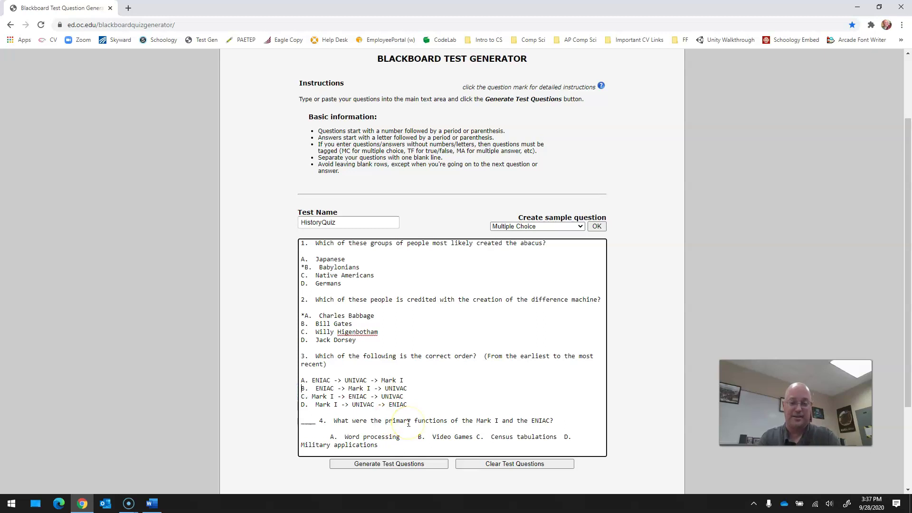
text(*)
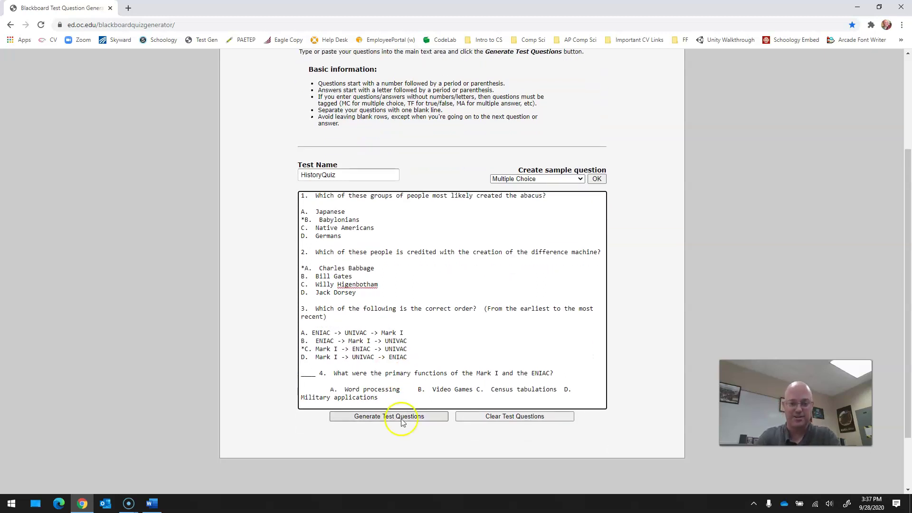
Put question 4's answers on separate lines and star Military applications as correct.
scroll(408, 422, down, 1)
click(321, 376)
key(BackSpace)
key(BackSpace)
key(BackSpace)
key(BackSpace)
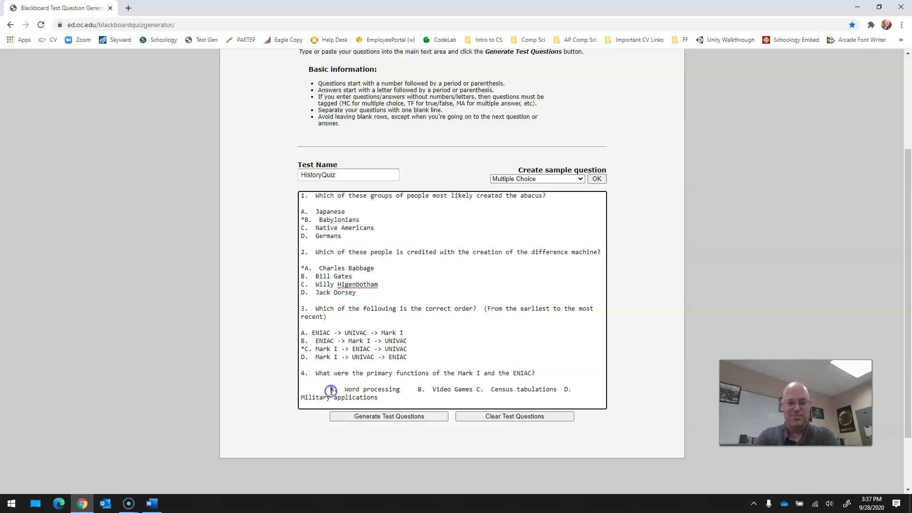
key(BackSpace)
click(385, 389)
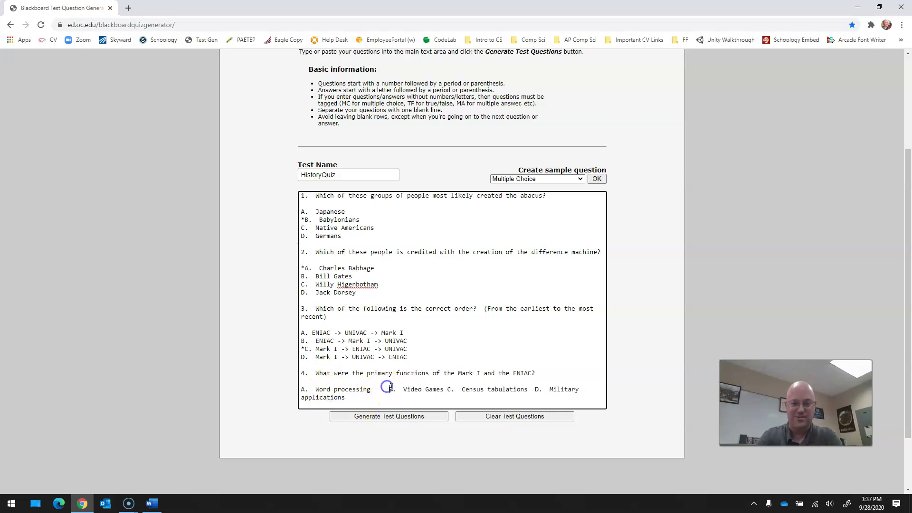
key(Return)
click(360, 397)
key(Return)
scroll(387, 375, down, 1)
click(387, 357)
key(Return)
scroll(399, 323, down, 1)
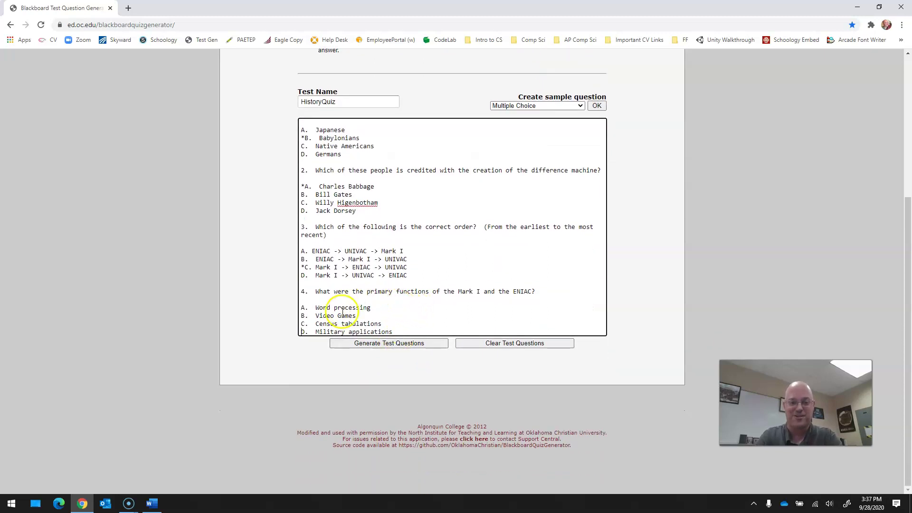
click(301, 332)
text(*)
Remove question 5's leading whitespace and put answers 1940s, 1950s, 1960s on separate lines.
key(End)
key(ctrl+v)
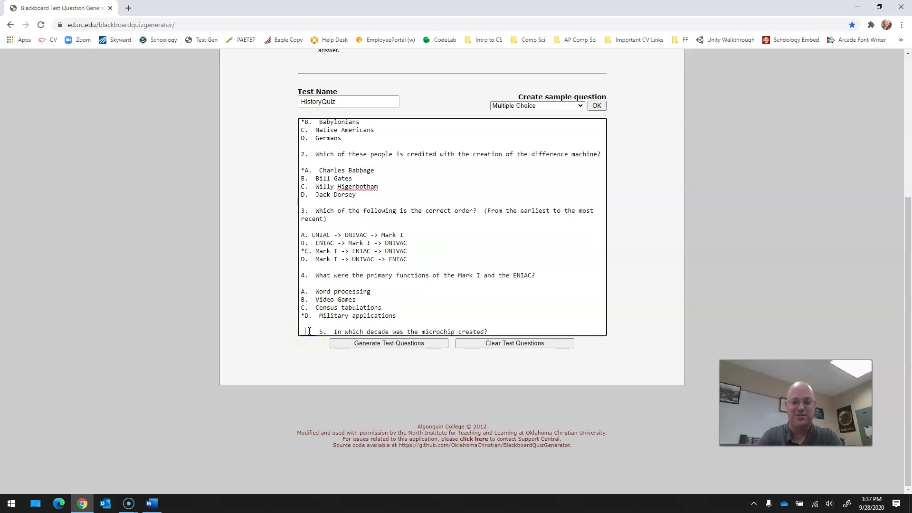
key(Delete)
key(Delete)
key(Delete)
key(Delete)
key(Delete)
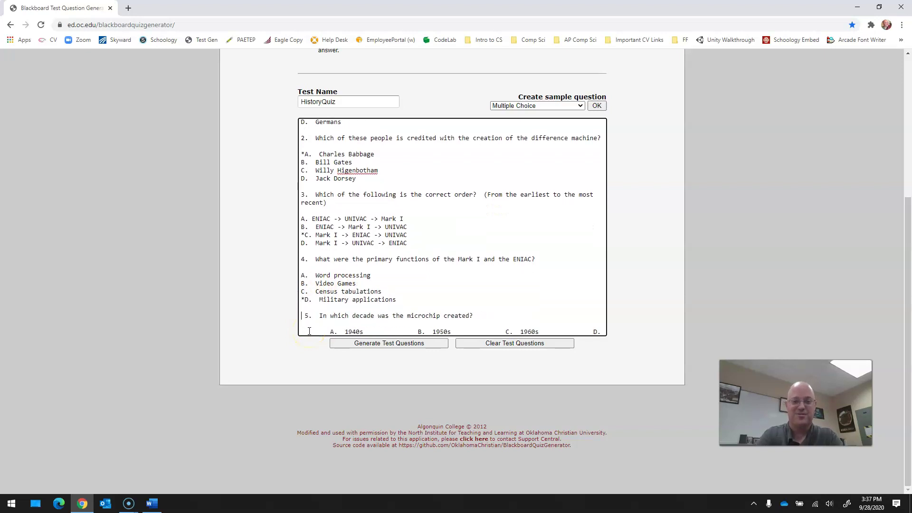
key(Delete)
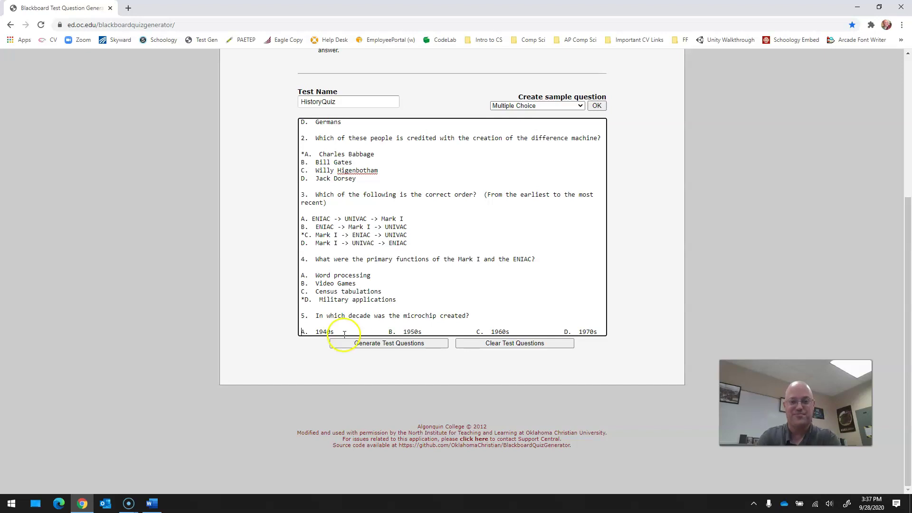
click(388, 331)
key(Return)
click(389, 332)
key(Return)
click(390, 332)
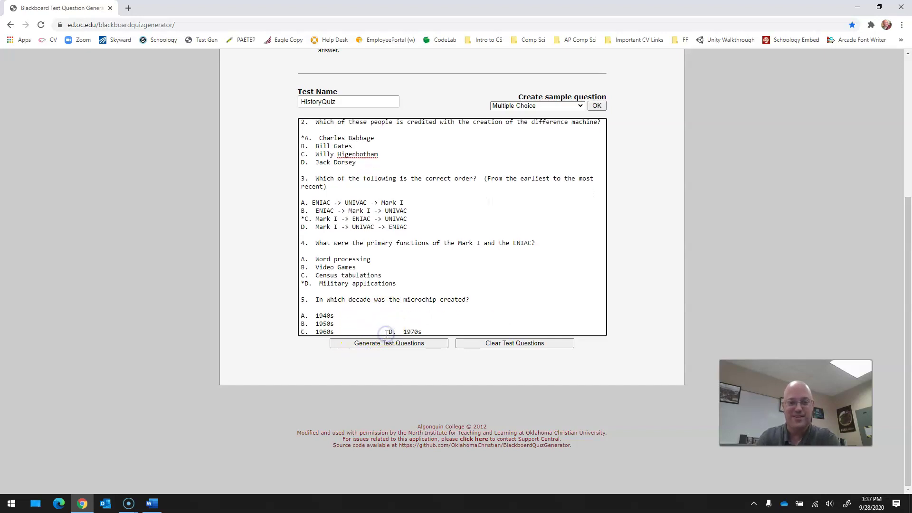
Move 1970s onto its own line and star it, then review the full question list.
key(Return)
text(*)
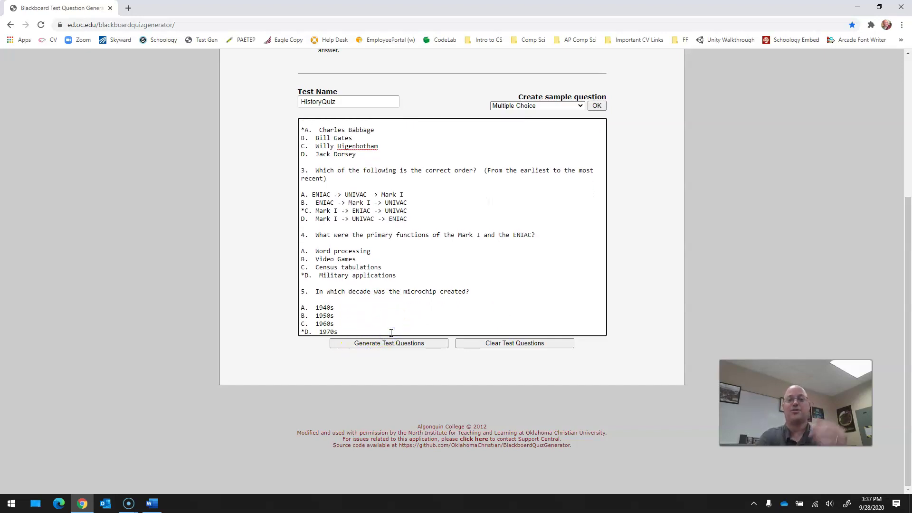
scroll(411, 268, up, 2)
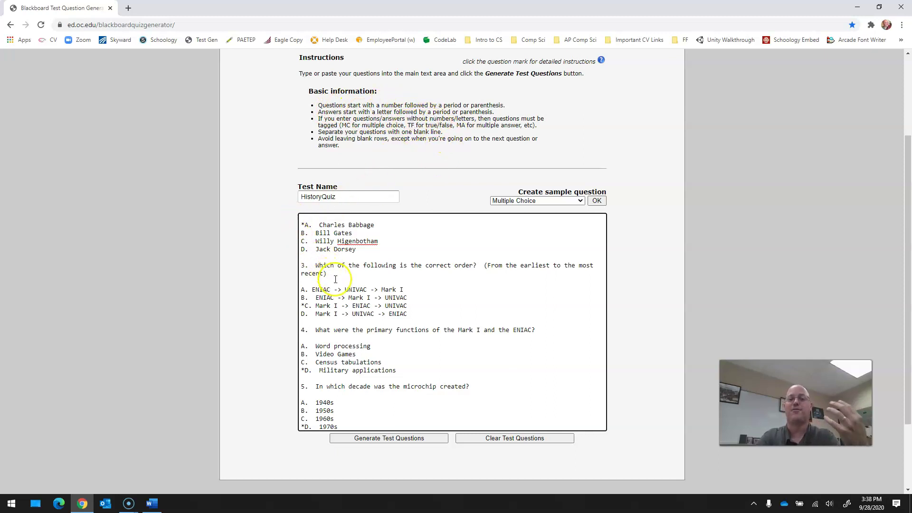
scroll(464, 291, down, 1)
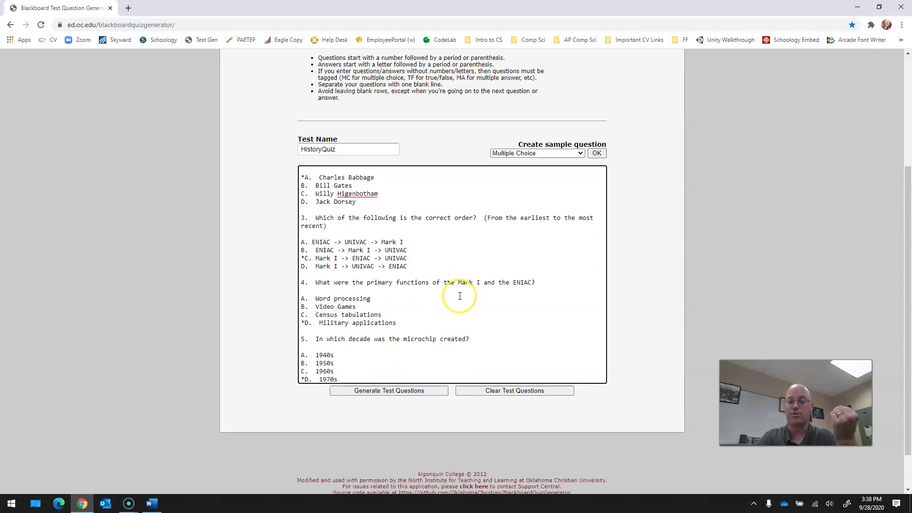
Generate the five test questions and download the pool as HistoryQuiz.zip.
click(397, 396)
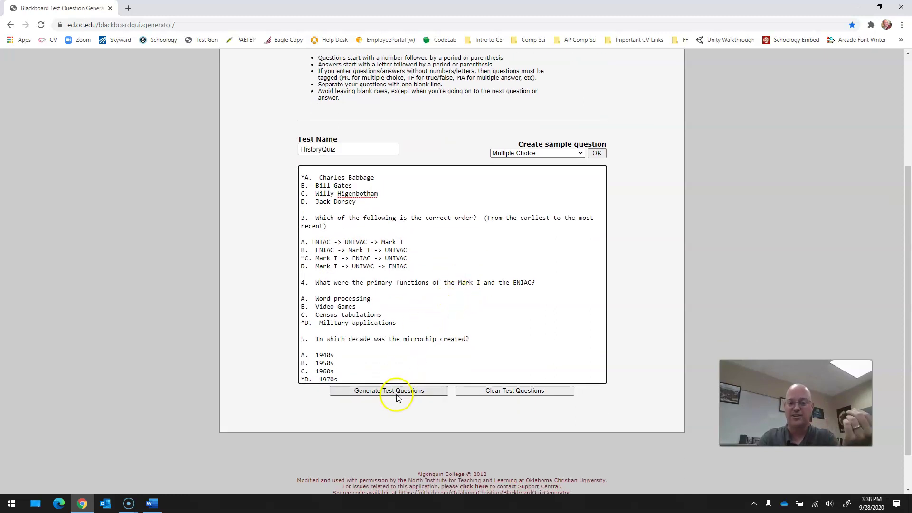
scroll(234, 360, down, 4)
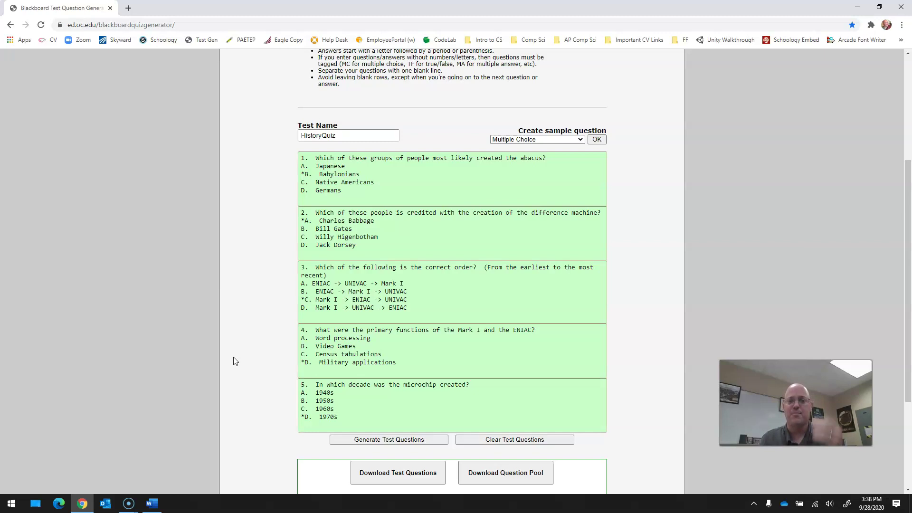
scroll(233, 361, down, 2)
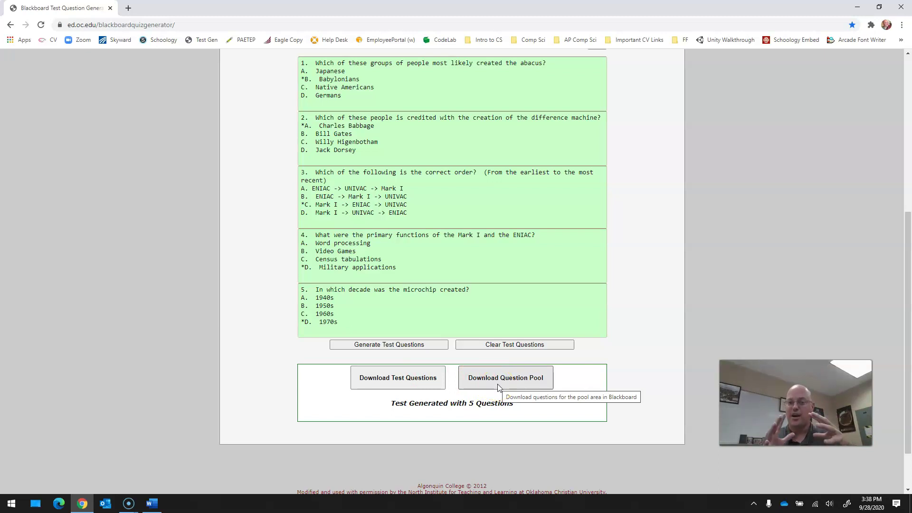
click(499, 385)
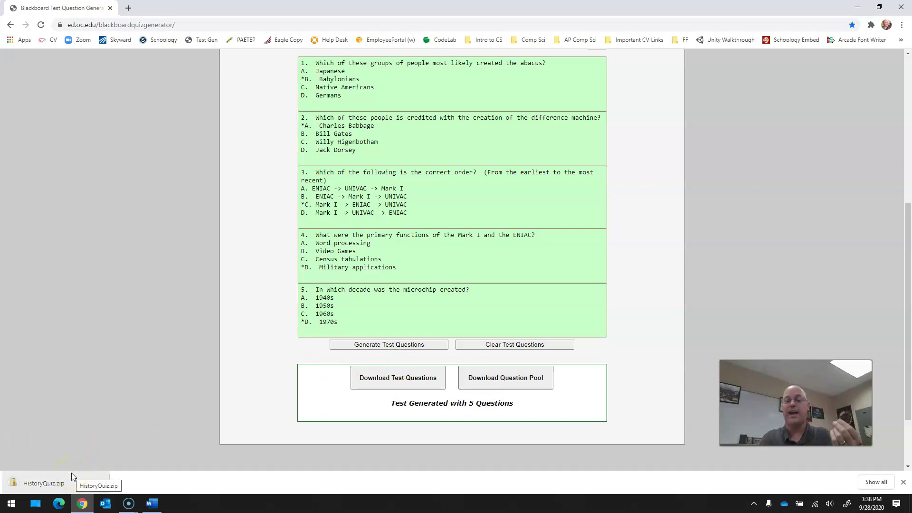
Log in to Schoology in a new tab and open the Intro to Computer Sci course.
click(128, 8)
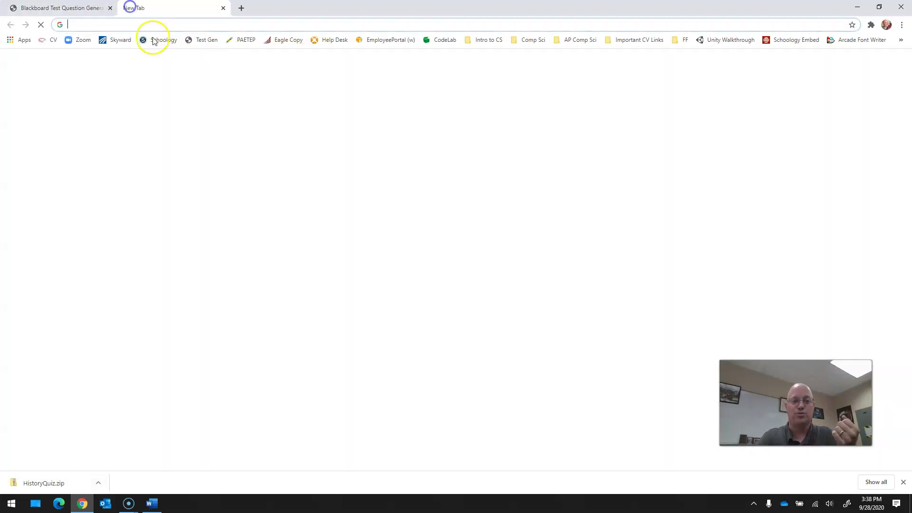
click(155, 42)
click(372, 262)
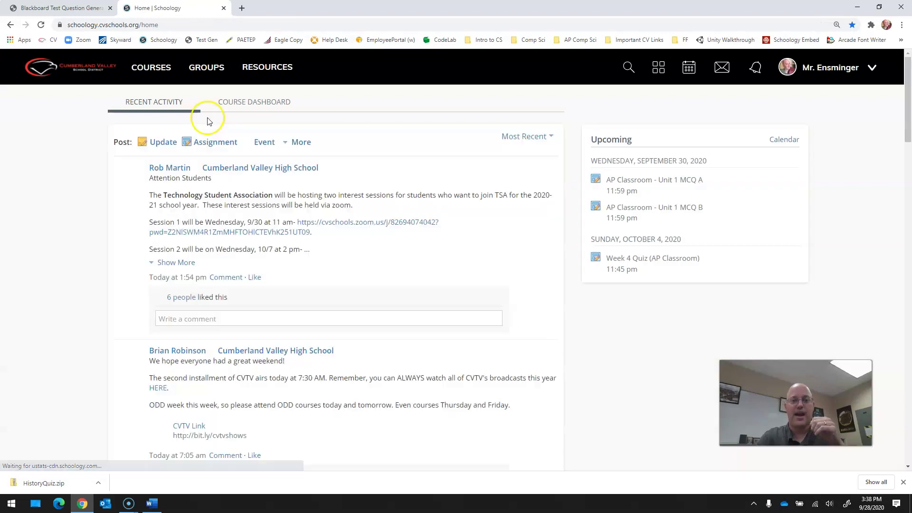
click(150, 66)
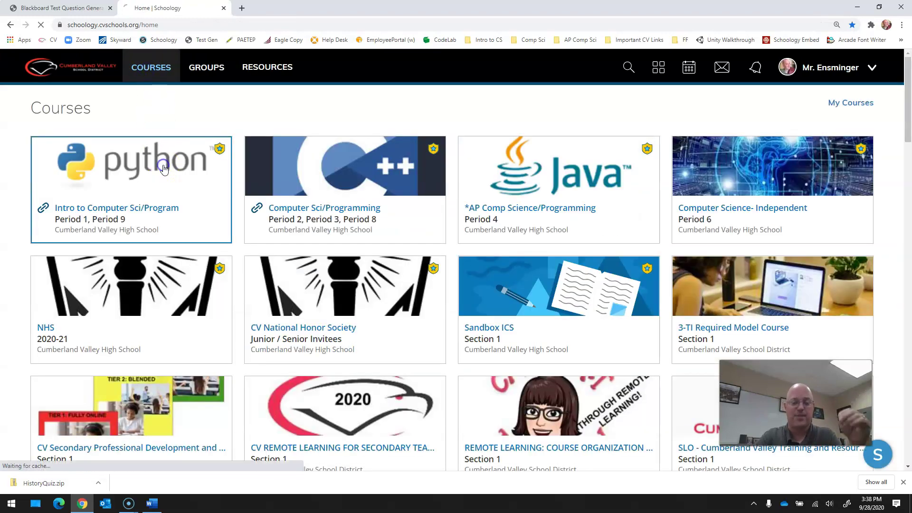
click(163, 169)
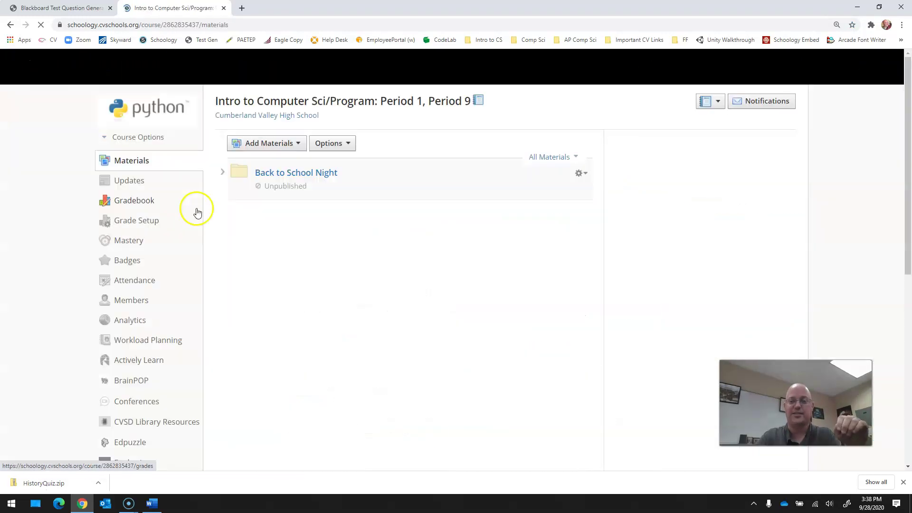
Add a new test/quiz named Video Test Quiz in the Quizzes category.
click(297, 146)
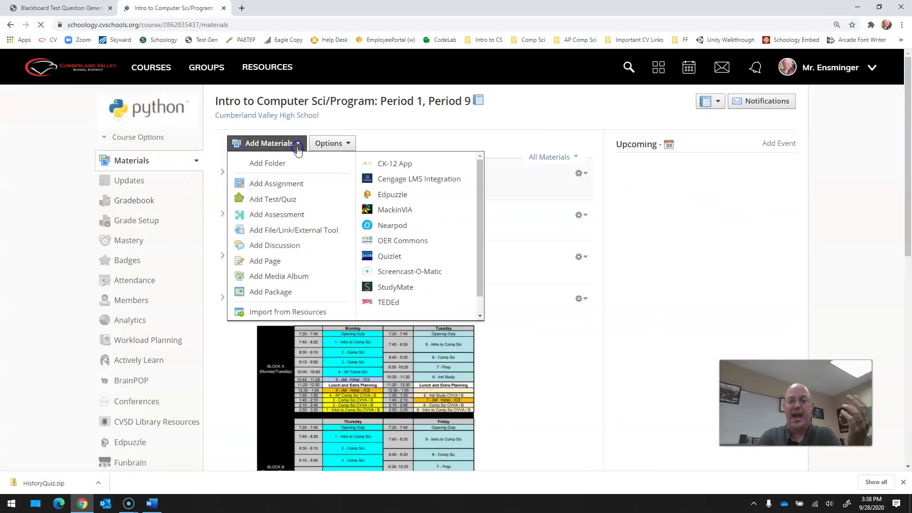
click(284, 202)
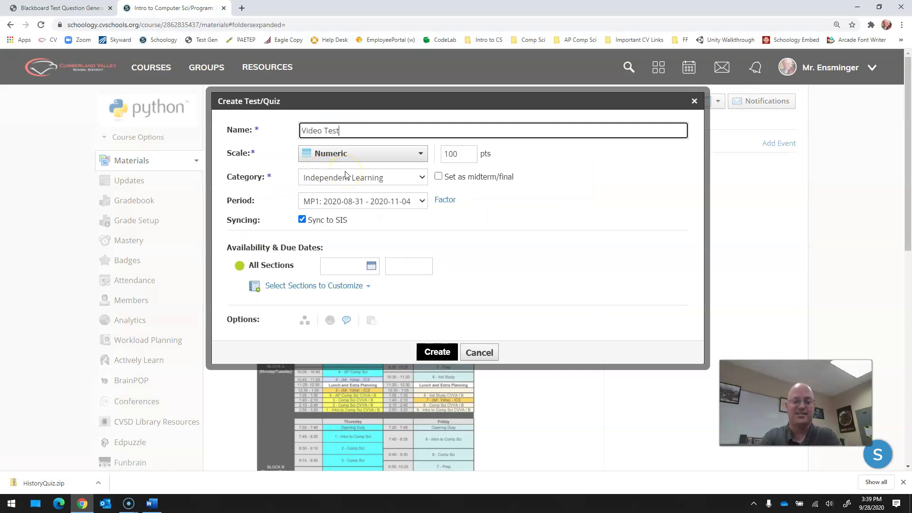
click(361, 177)
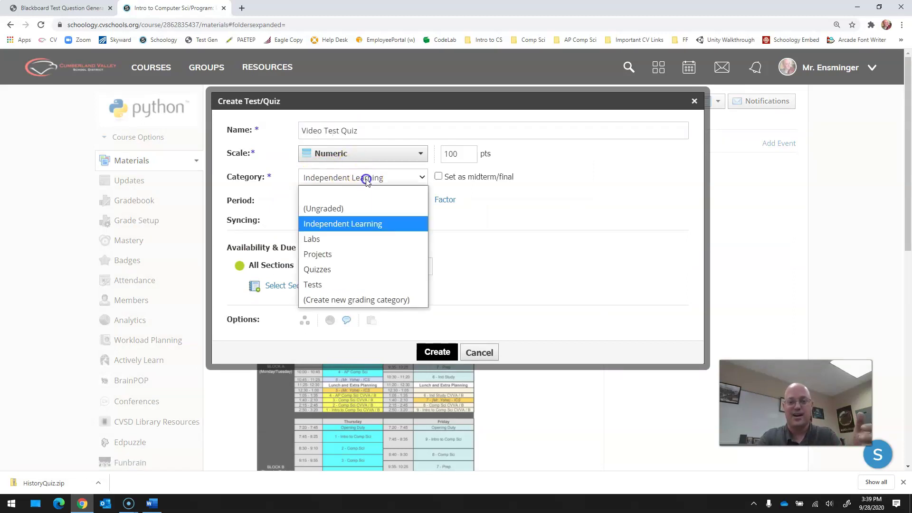
click(351, 266)
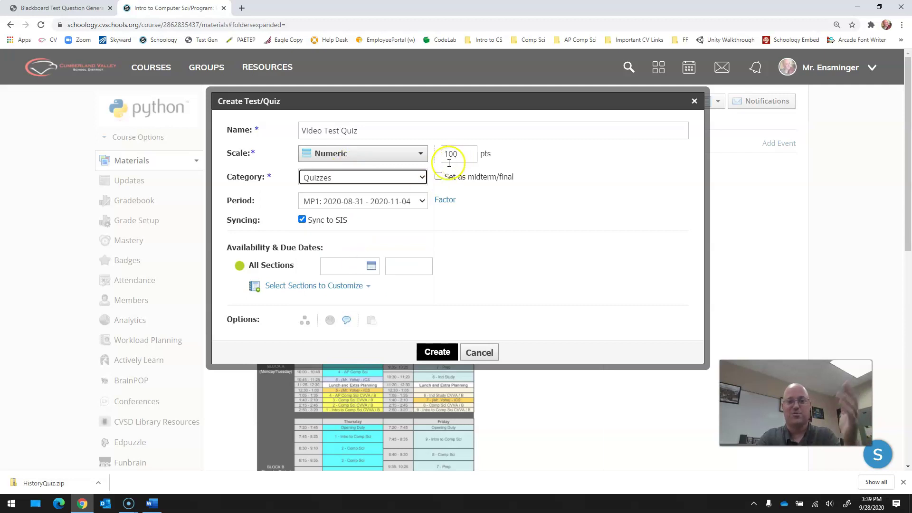
click(435, 351)
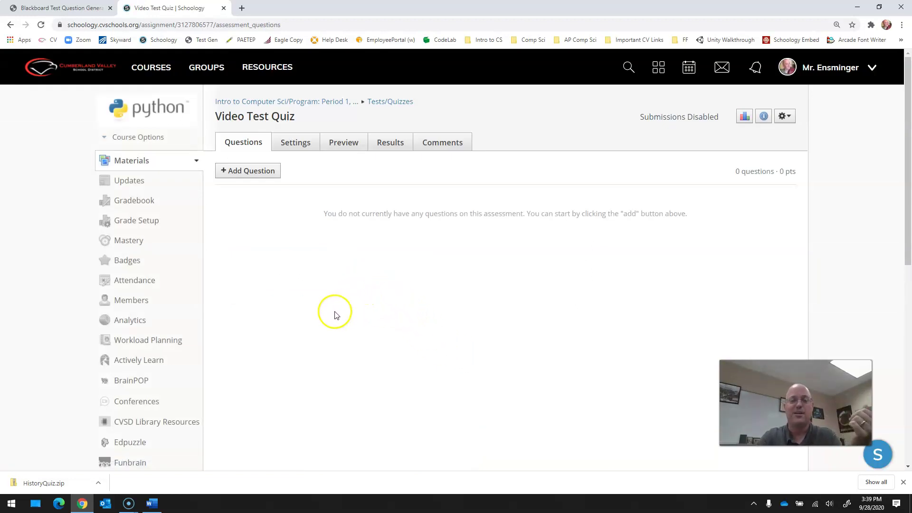
Import HistoryQuiz.zip from Downloads using the Blackboard 7.1 - 9.0 format.
click(232, 177)
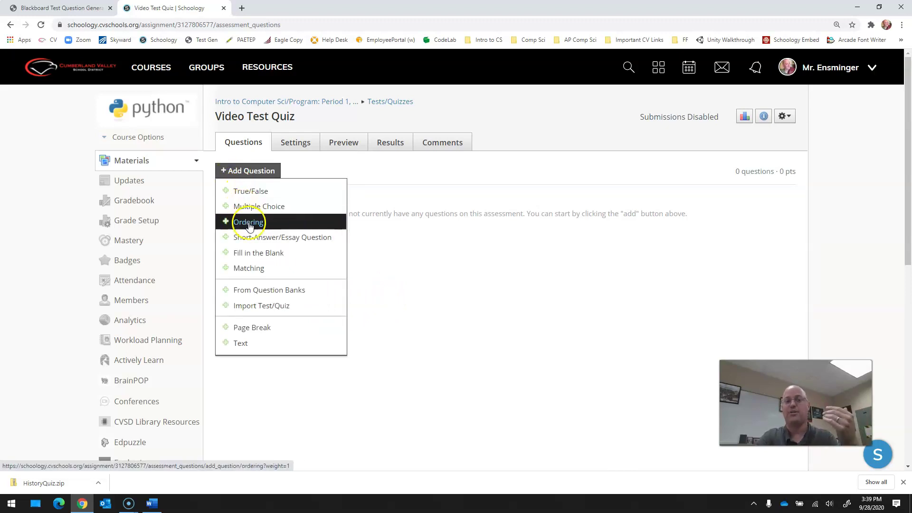
click(283, 306)
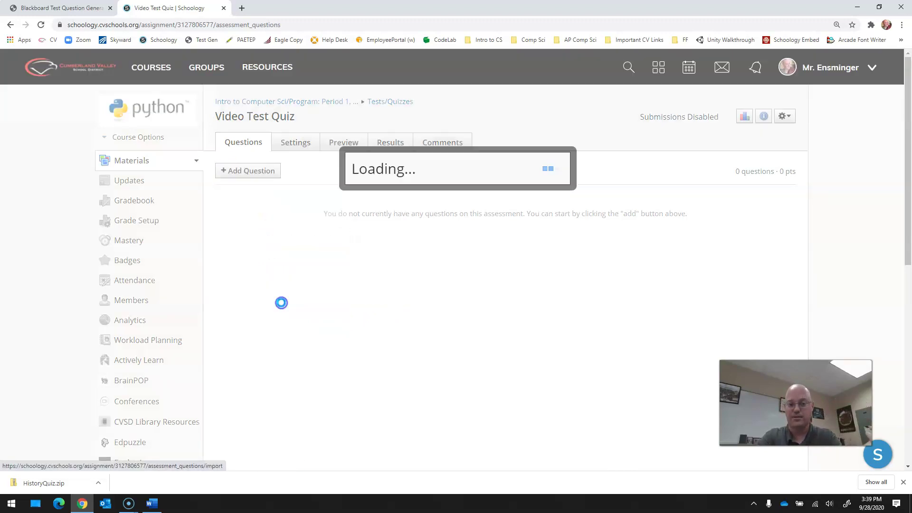
click(306, 172)
click(454, 258)
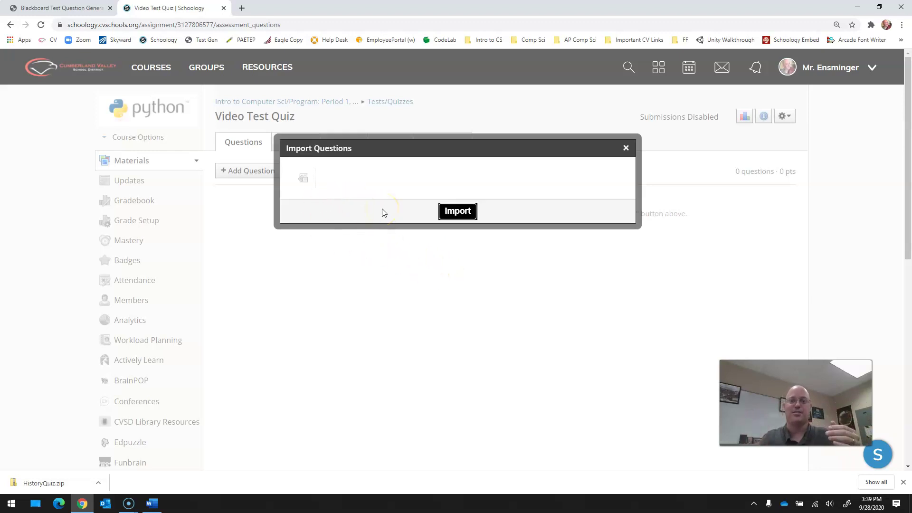
click(304, 179)
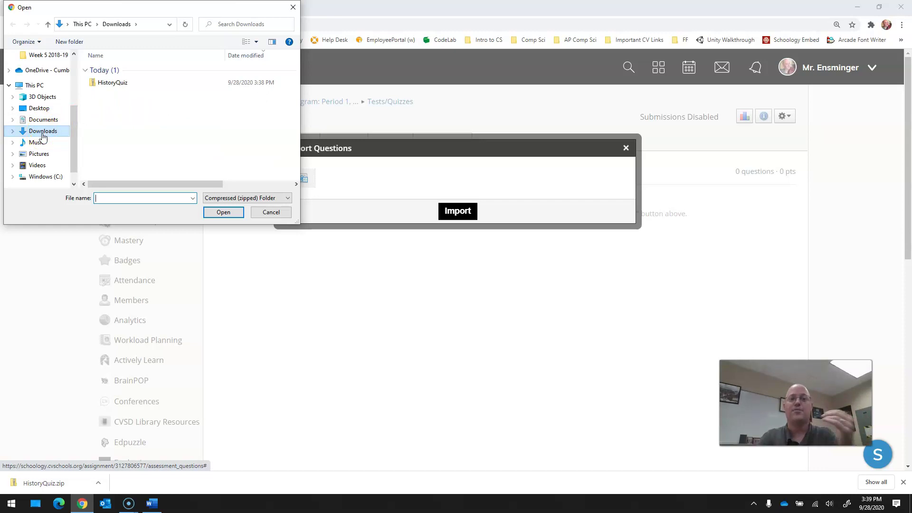
click(114, 83)
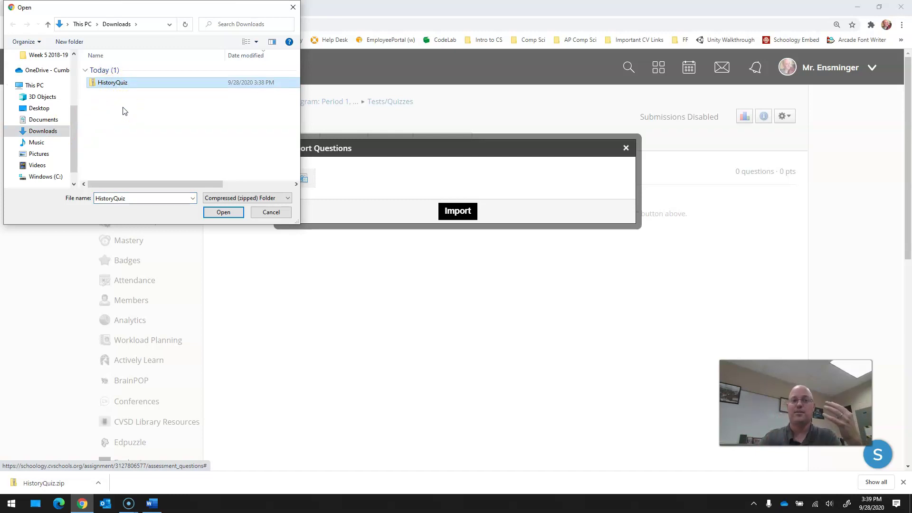
click(223, 212)
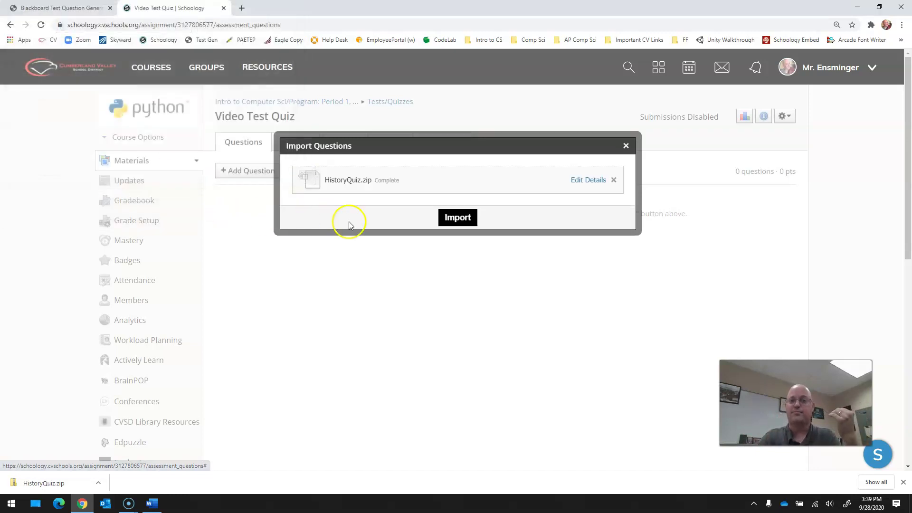
click(457, 217)
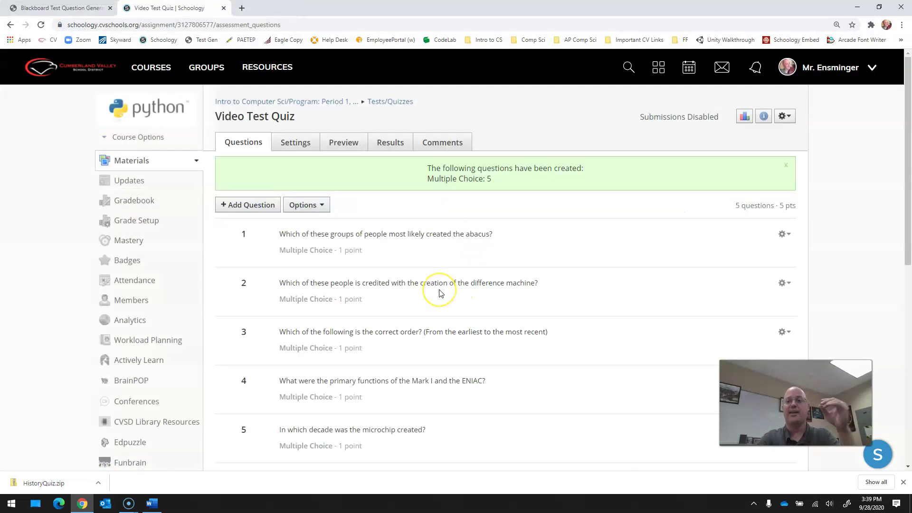
Open the abacus question in Schoology's editor and confirm its four choices, with Babylonians correct.
scroll(463, 284, down, 1)
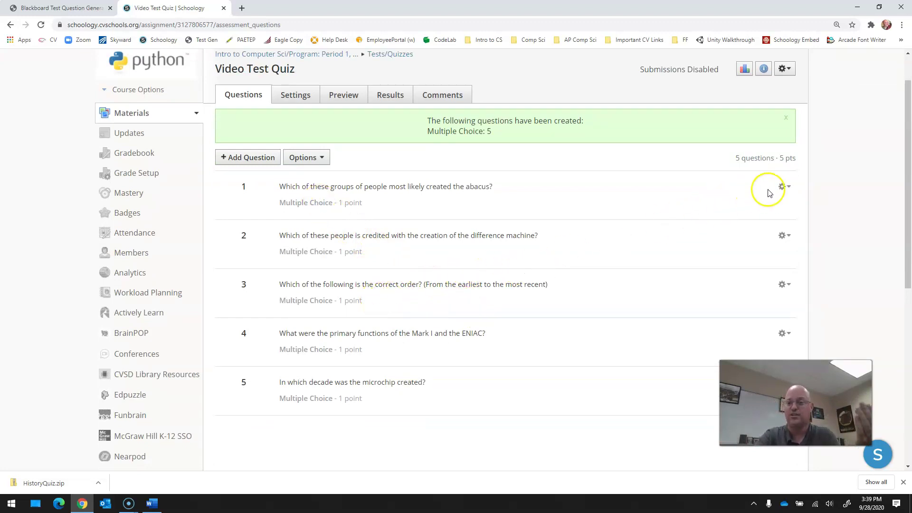
click(783, 187)
click(774, 204)
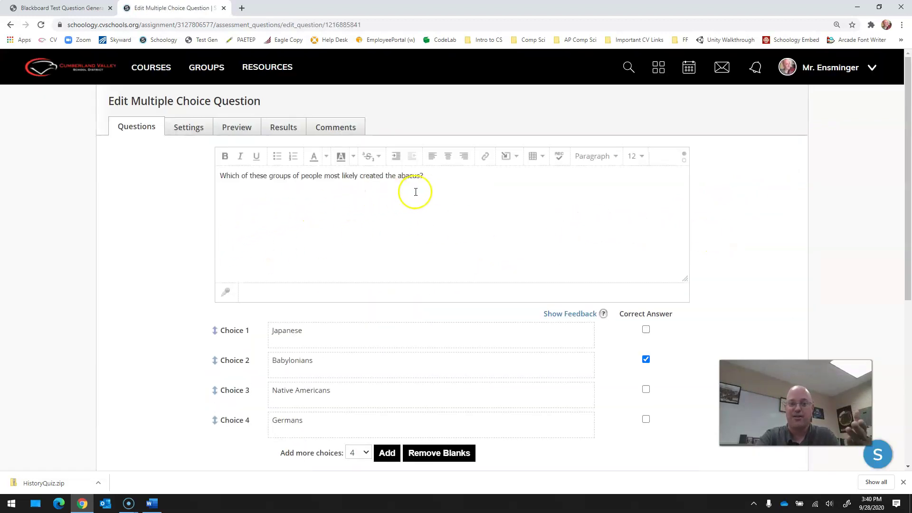
scroll(428, 184, down, 2)
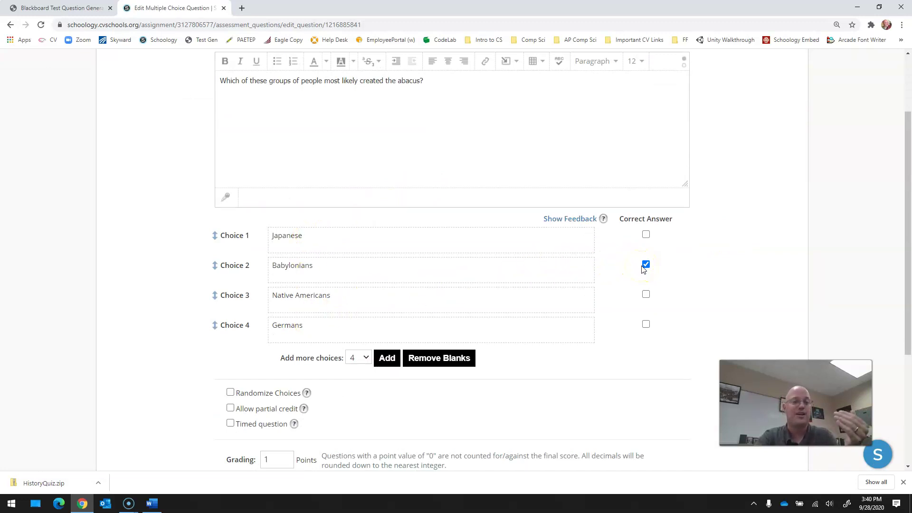
scroll(643, 269, down, 2)
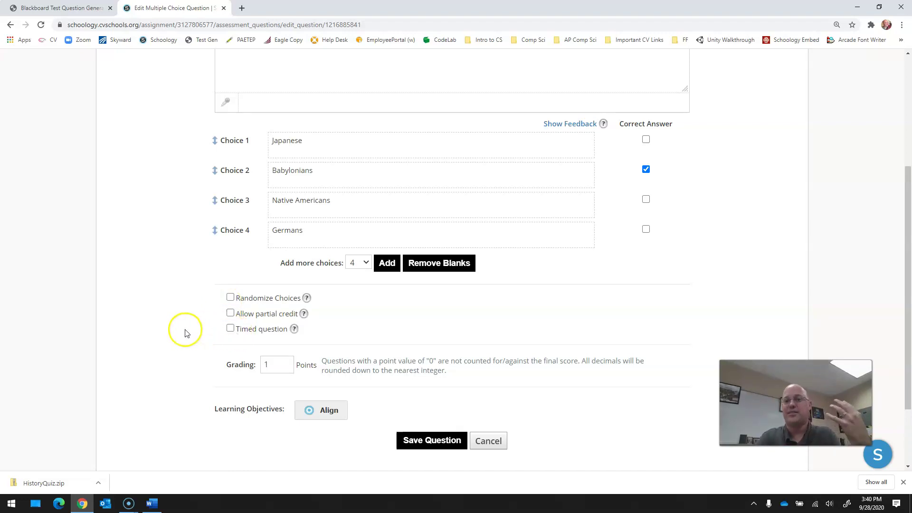
scroll(174, 351, up, 5)
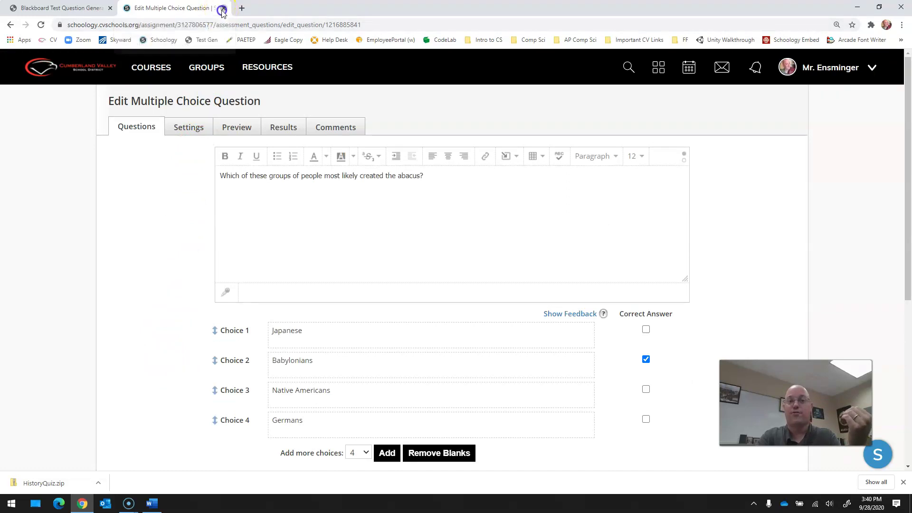
Close the Schoology question editor and the Word history quiz document.
click(222, 10)
scroll(171, 275, down, 1)
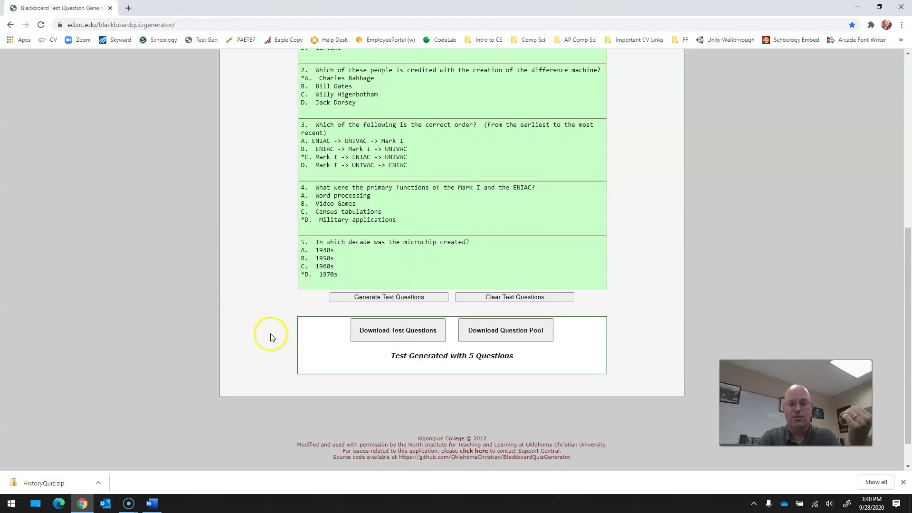
click(153, 502)
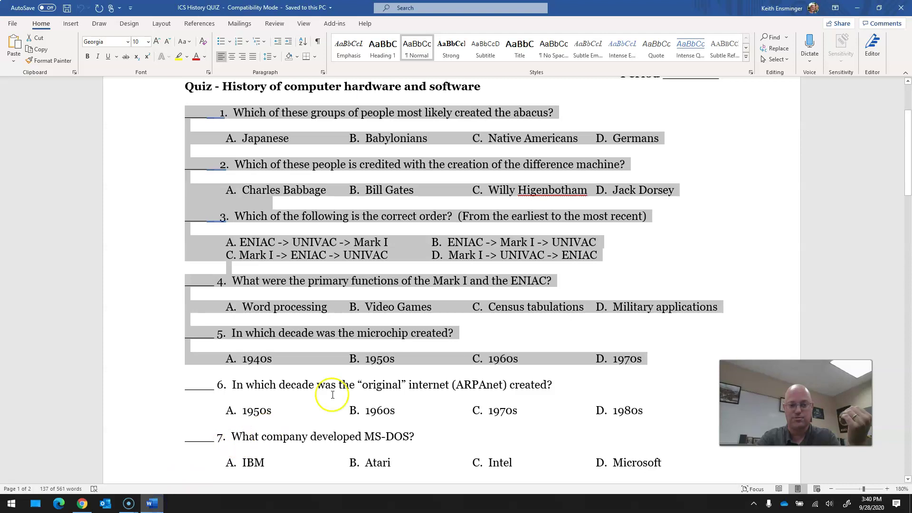
click(897, 11)
click(899, 9)
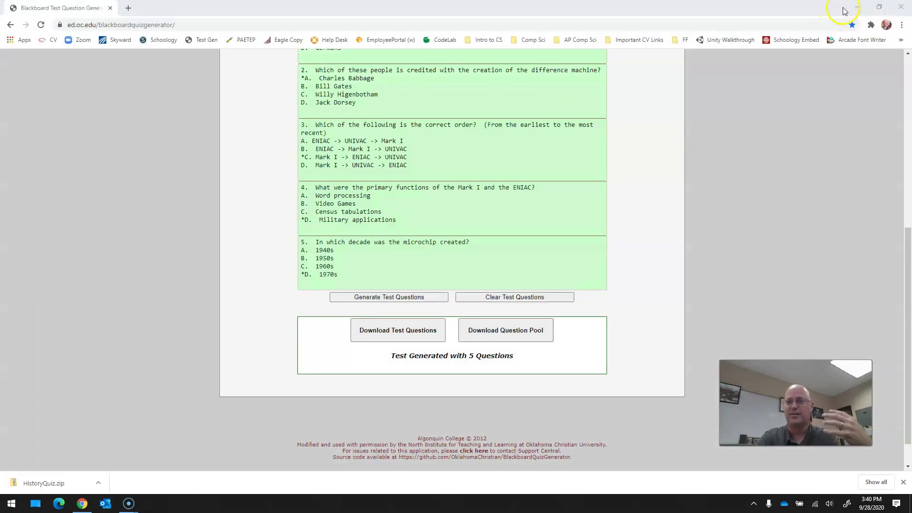
Open the ICS IF-THEN Quiz document, select true/false questions 10 and 11, then minimize Word.
click(855, 8)
double_click(422, 158)
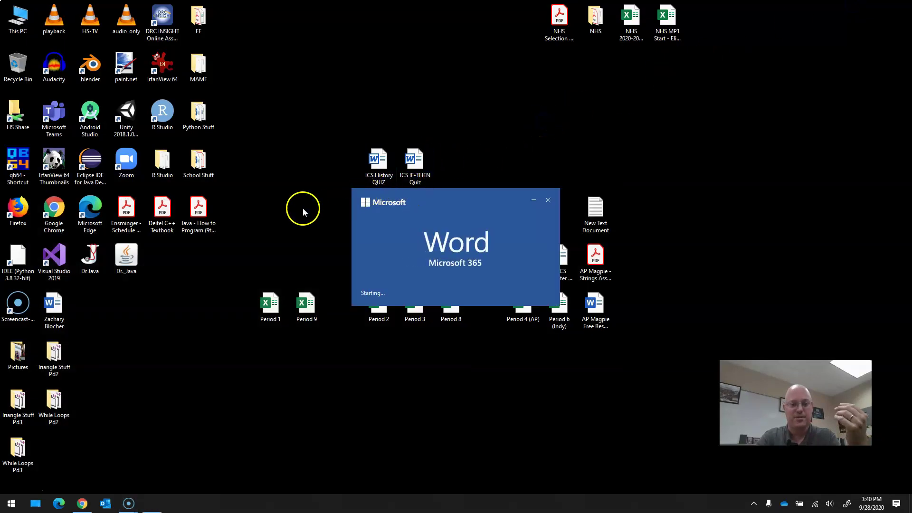
scroll(258, 207, down, 15)
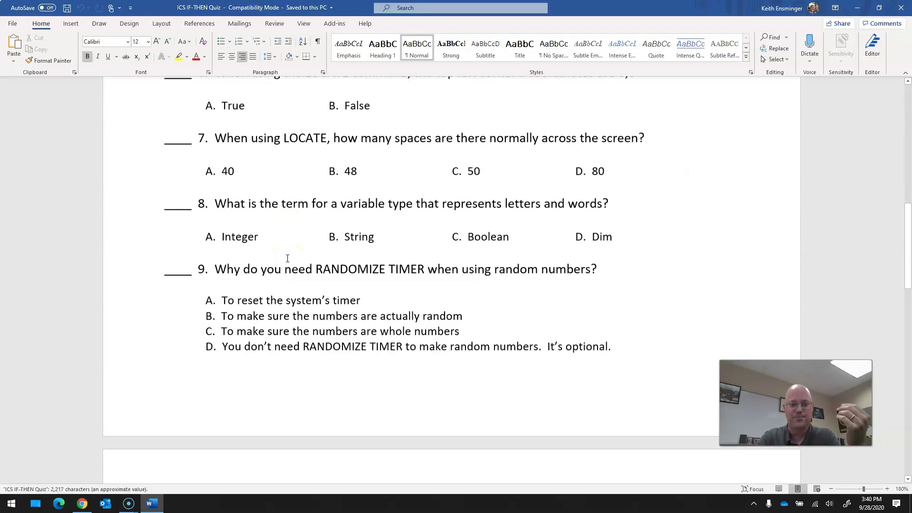
scroll(287, 258, down, 5)
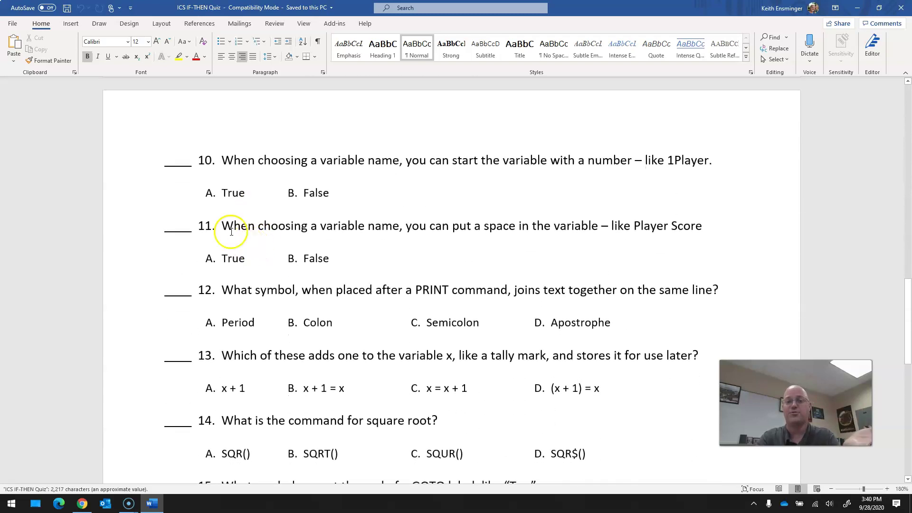
drag(162, 157, 342, 264)
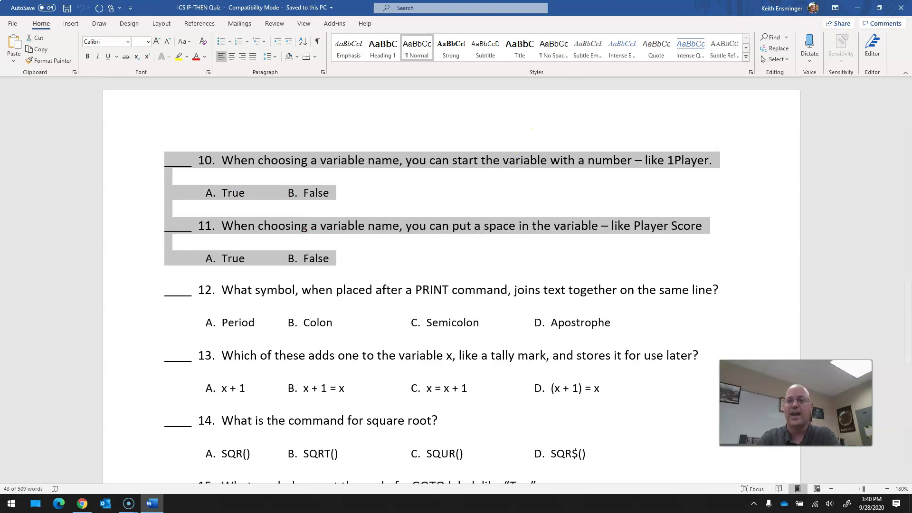
click(856, 9)
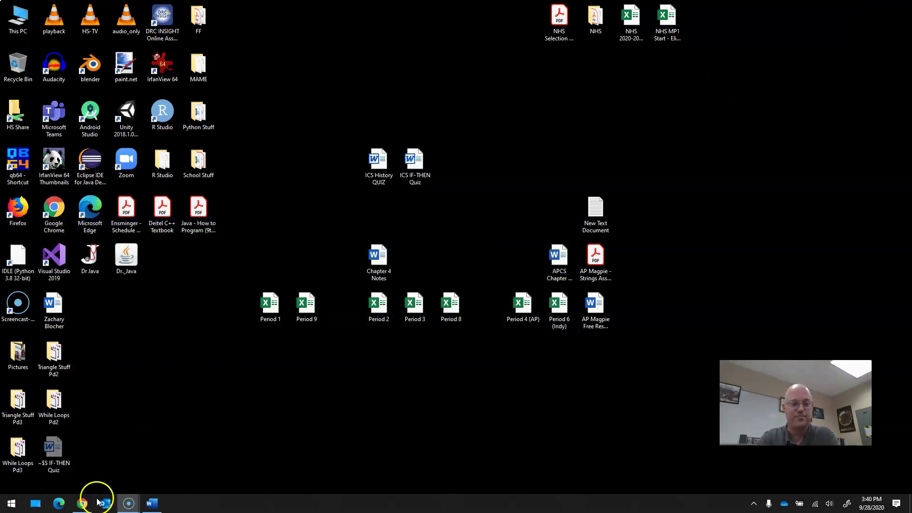
Clear the previous test questions and choose the True or False sample question format.
click(93, 502)
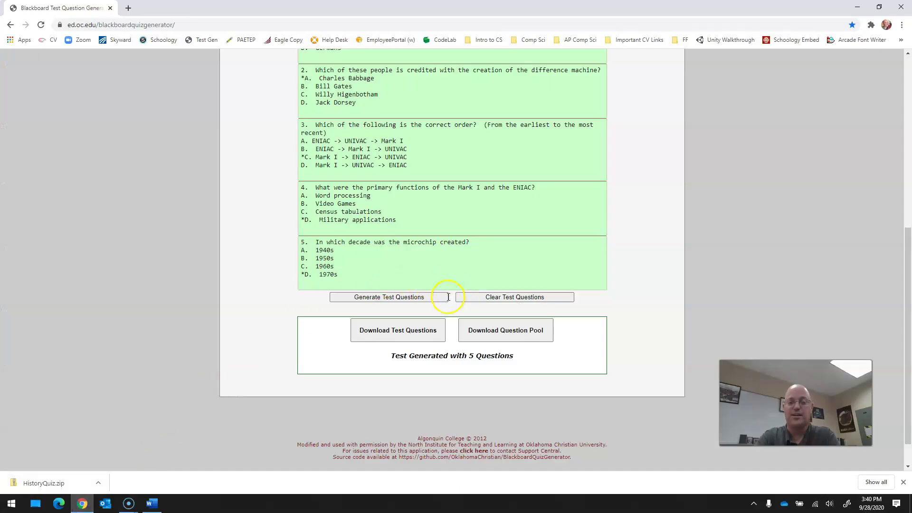
click(497, 297)
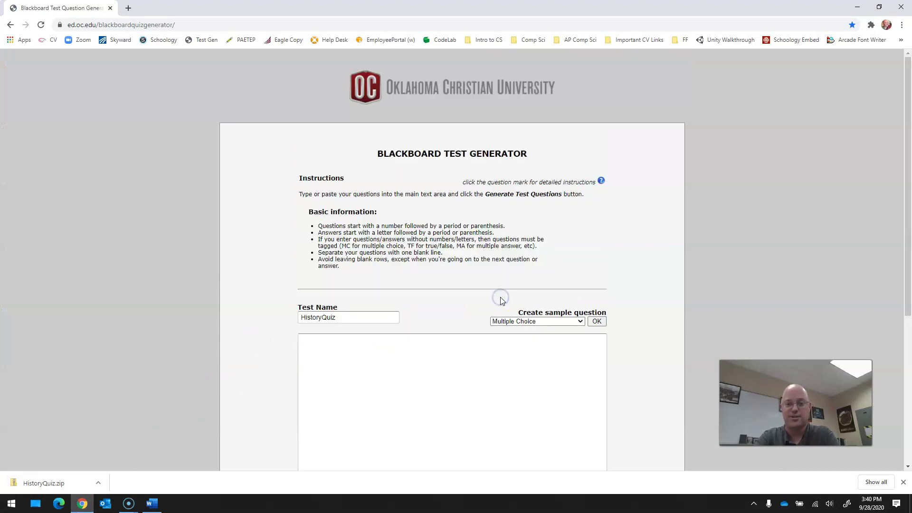
scroll(377, 348, down, 3)
click(525, 179)
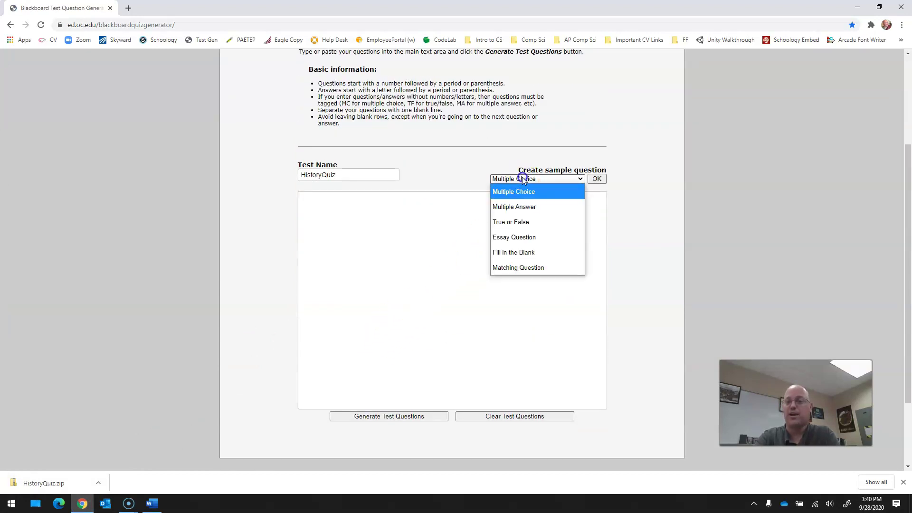
click(522, 222)
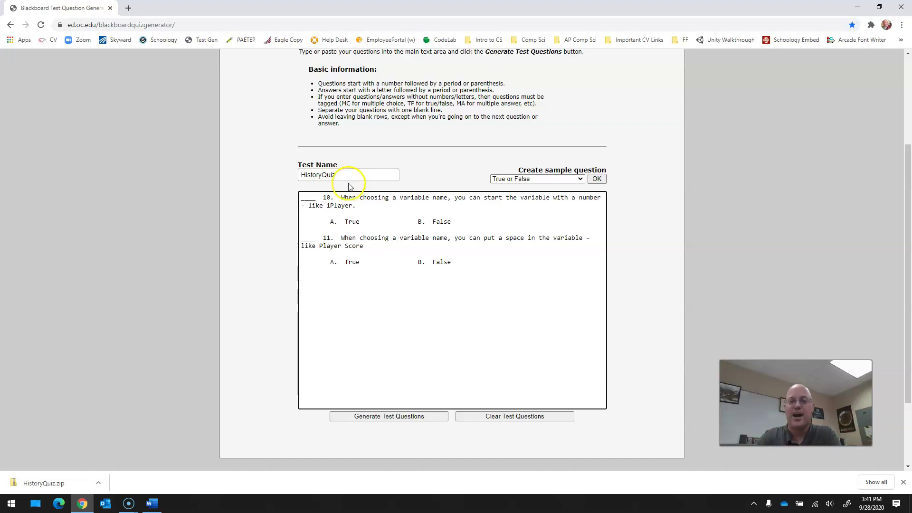
Tidy questions 10 and 11 by removing stray spaces, joining wrapped text, and deleting their True/False choices.
click(324, 198)
key(BackSpace)
key(BackSpace)
key(BackSpace)
key(BackSpace)
key(BackSpace)
key(BackSpace)
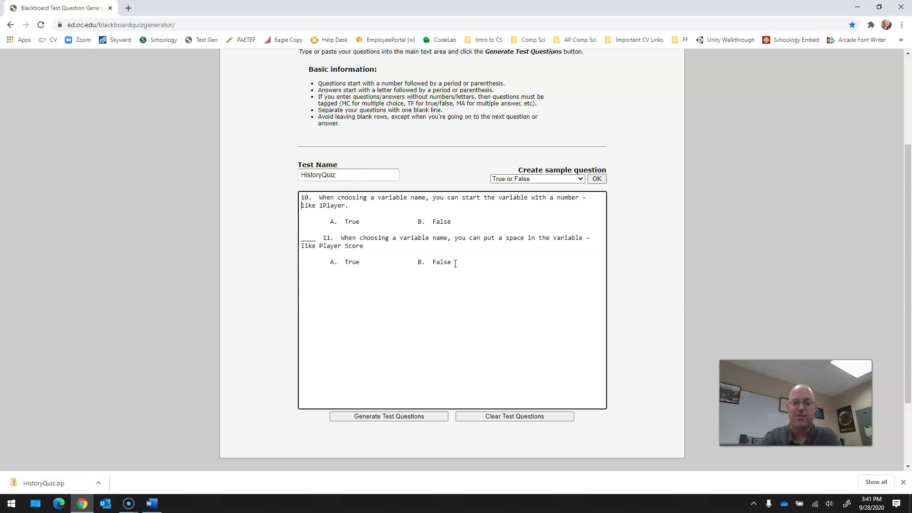
key(Down)
key(Down)
key(Down)
key(Down)
key(Delete)
key(Delete)
key(Delete)
key(Delete)
key(Delete)
key(Delete)
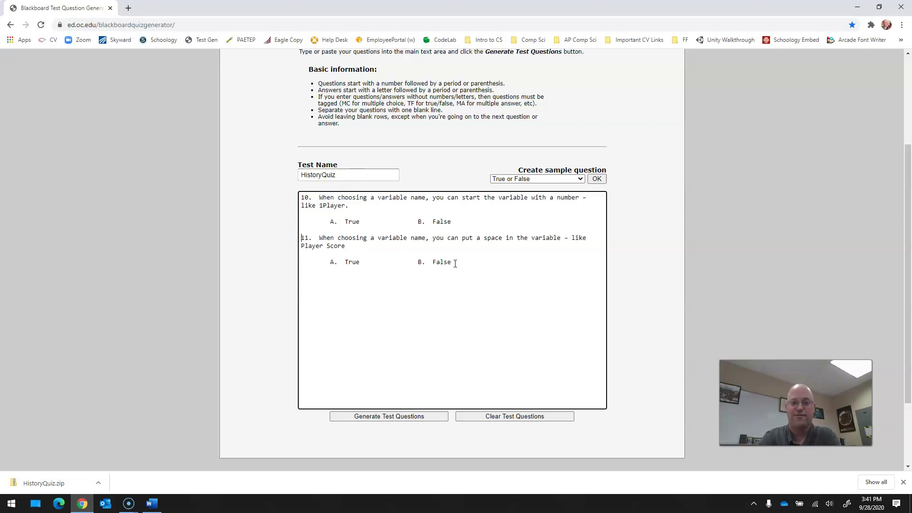
click(591, 197)
key(Delete)
text(l)
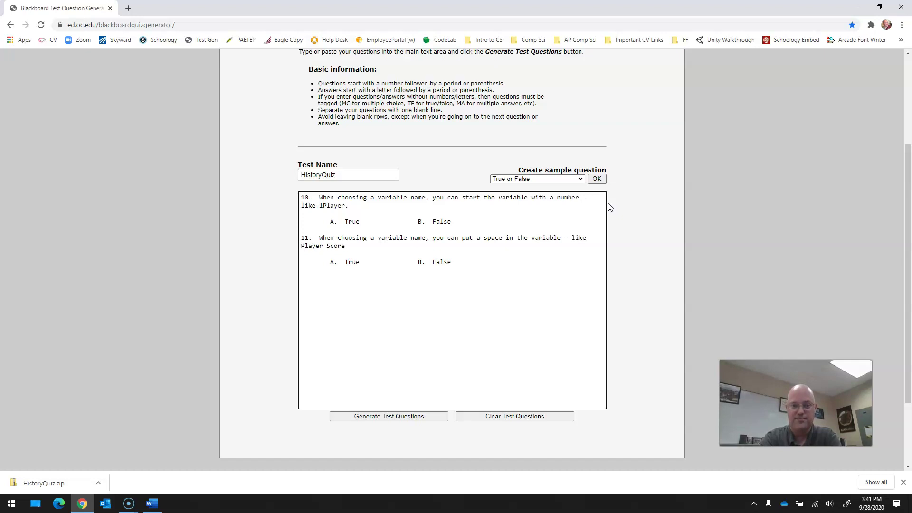
click(330, 222)
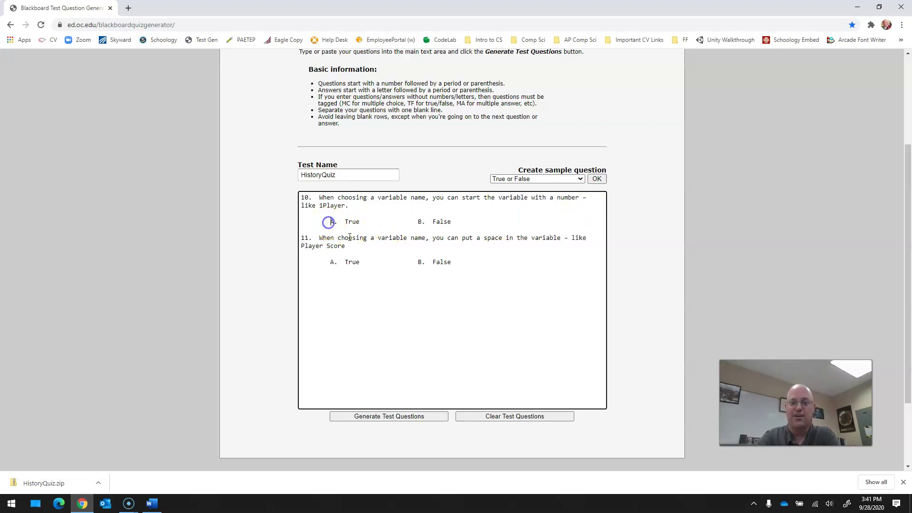
key(shift+Down)
key(Delete)
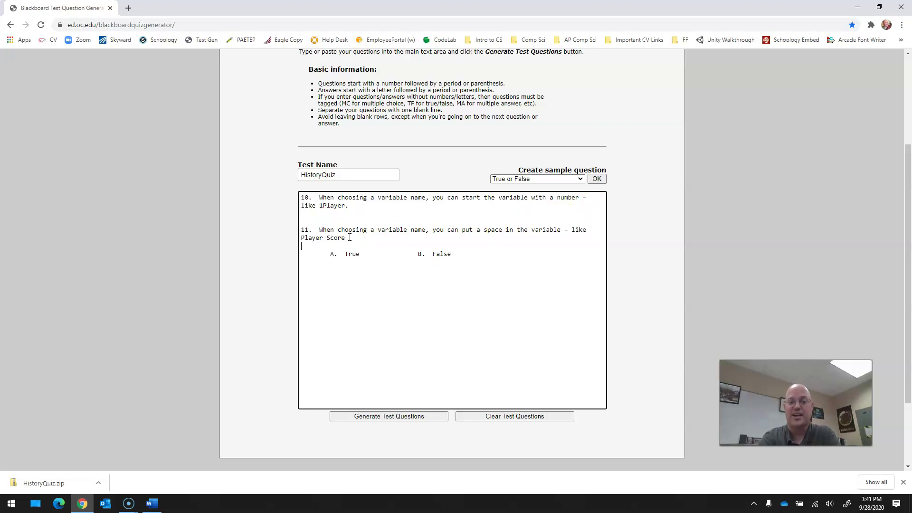
key(shift+End)
key(Delete)
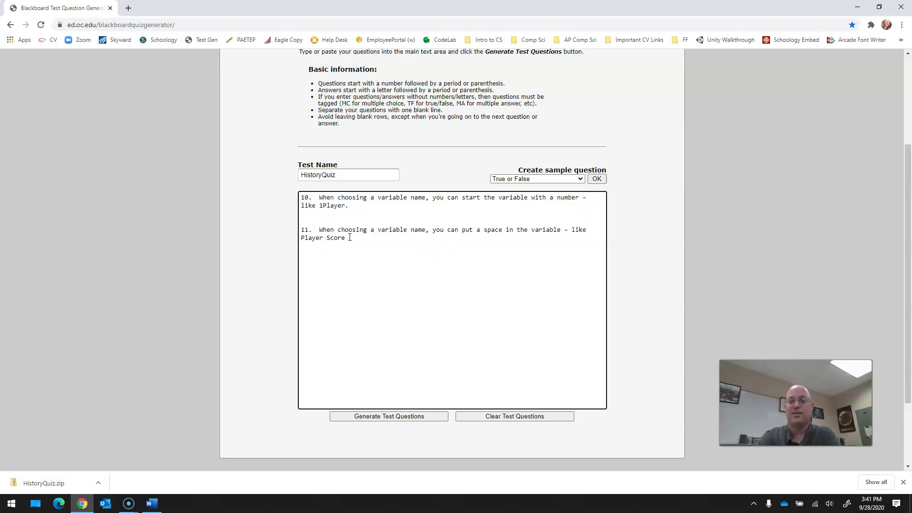
Add a 'False.' answer line under questions 10 and 11 and remove the extra blank line.
click(359, 209)
key(BackSpace)
key(Return)
key(Return)
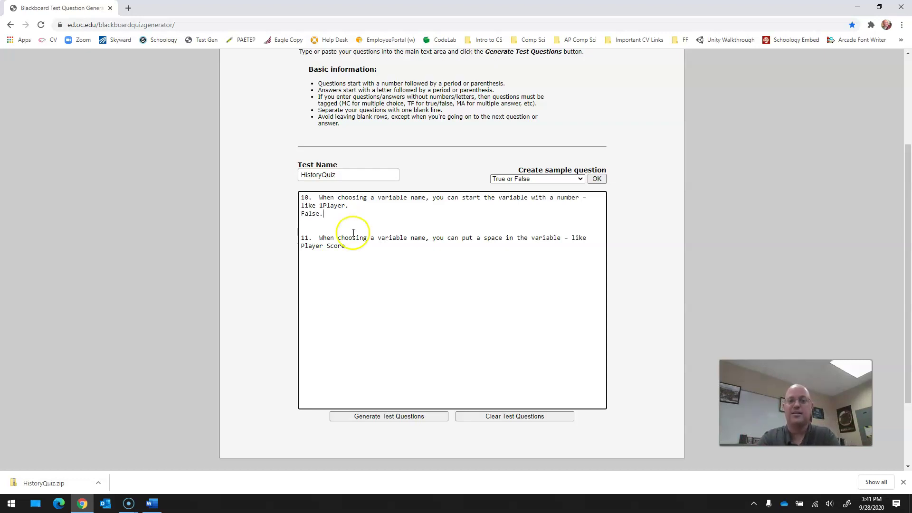
click(357, 250)
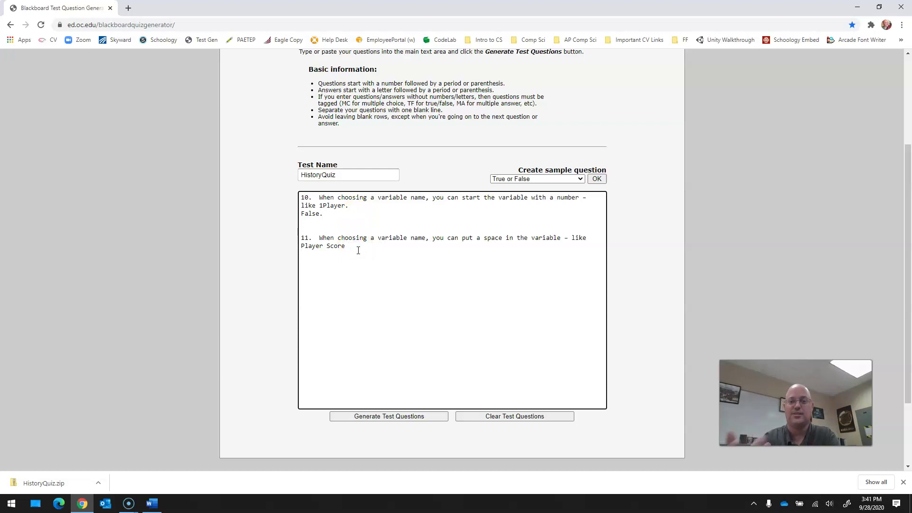
text(False.)
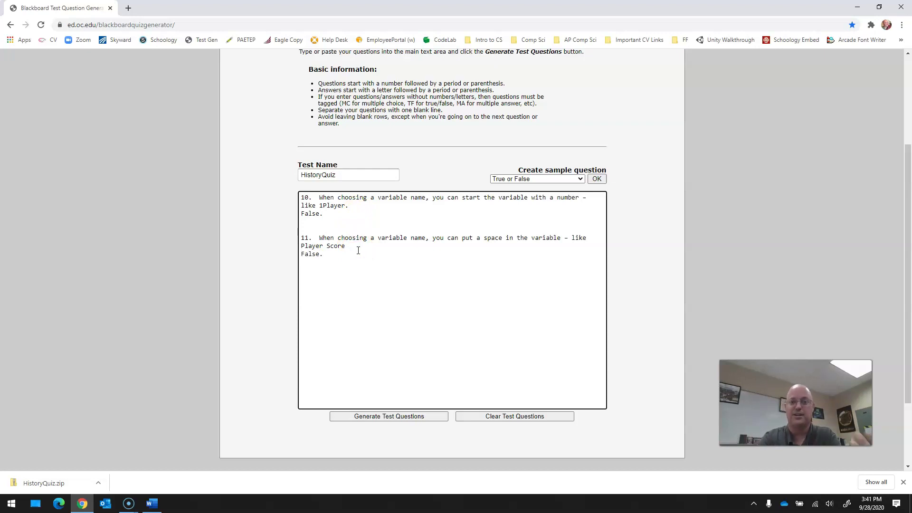
click(379, 274)
click(309, 223)
key(BackSpace)
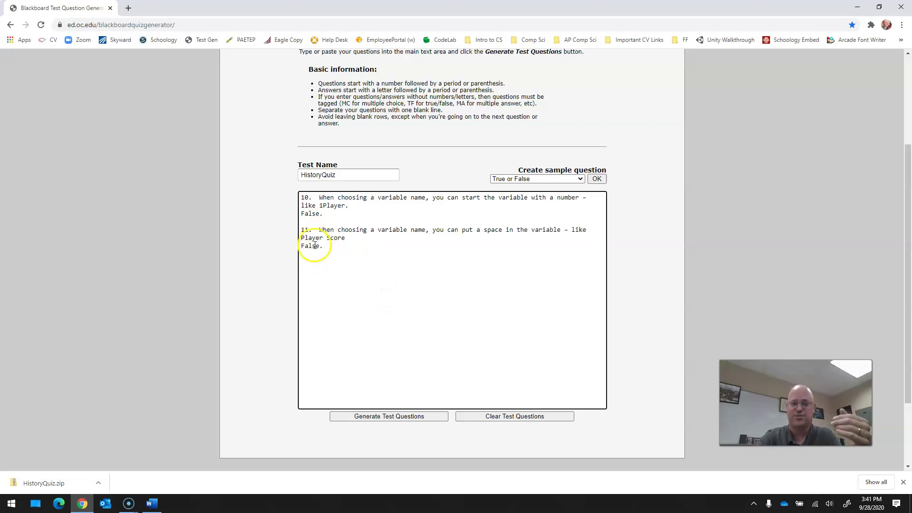
Remove the period after each 'False' answer and regenerate until both questions are accepted.
click(408, 416)
scroll(267, 379, down, 1)
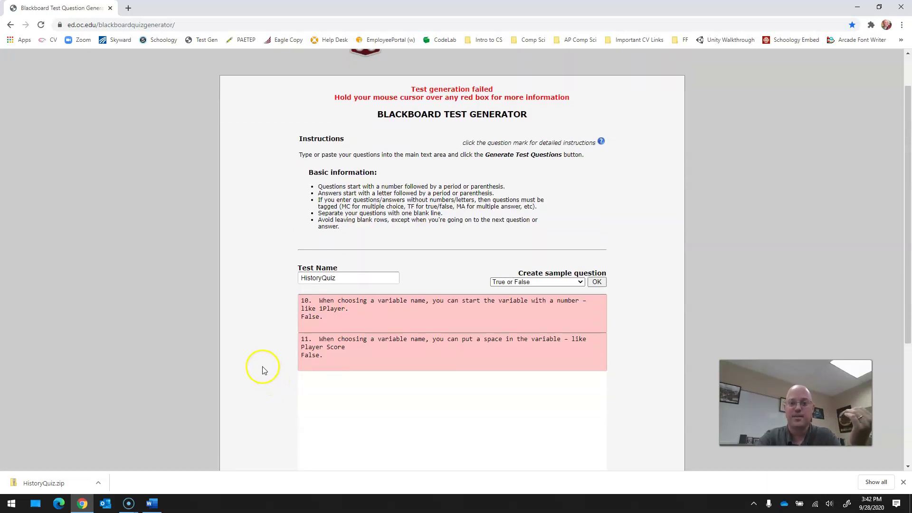
scroll(257, 361, down, 1)
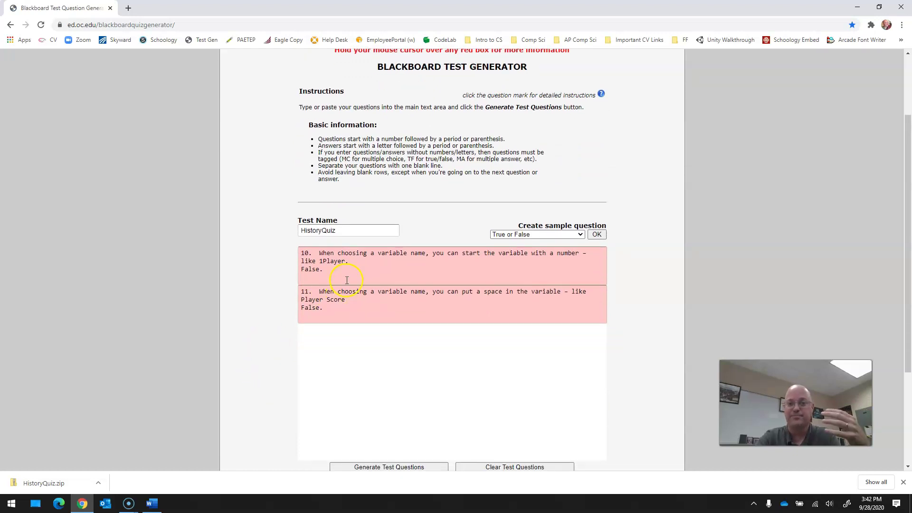
mouse_move(349, 274)
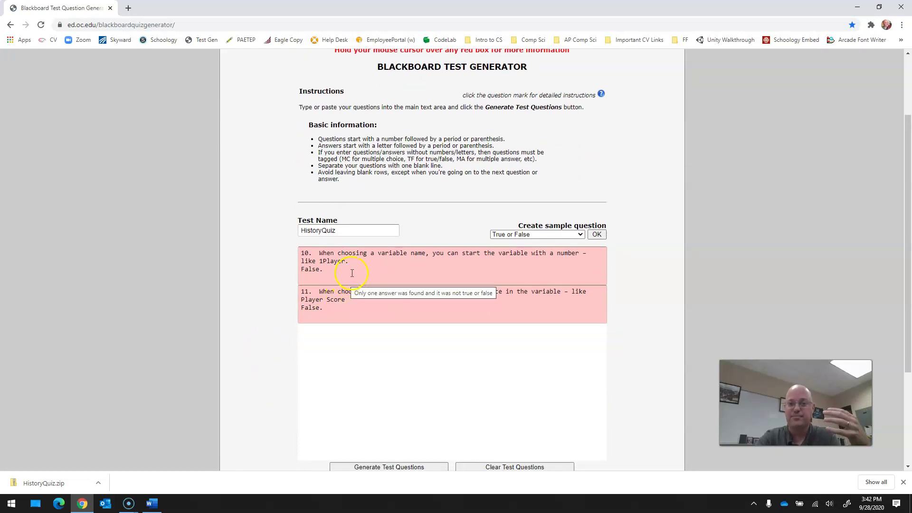
click(374, 262)
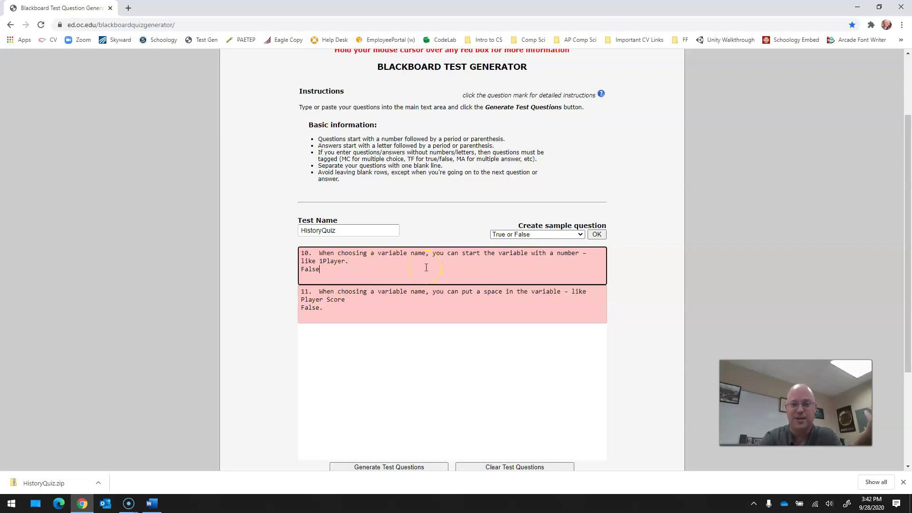
click(356, 306)
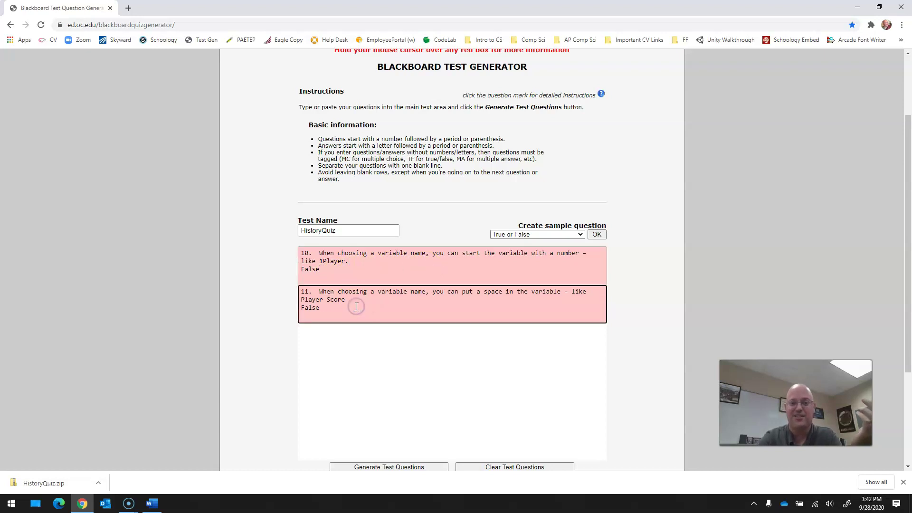
scroll(371, 361, down, 1)
click(382, 420)
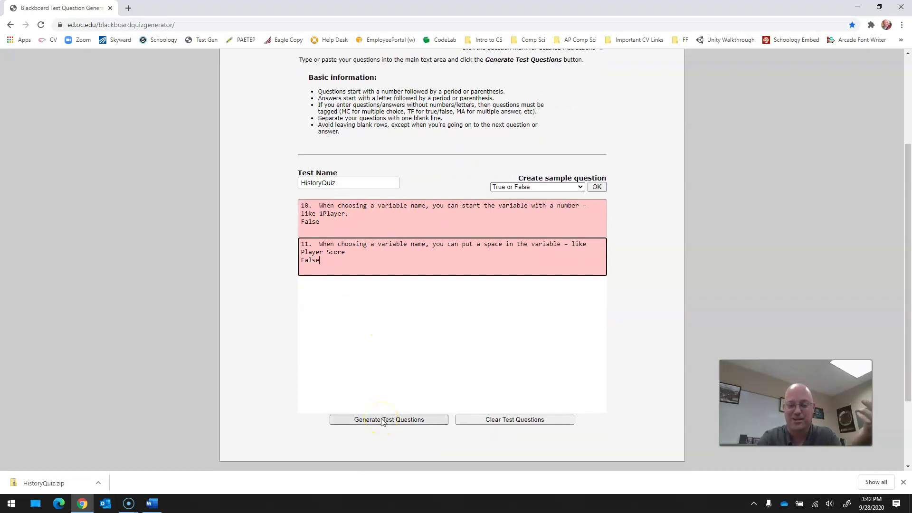
scroll(351, 419, down, 1)
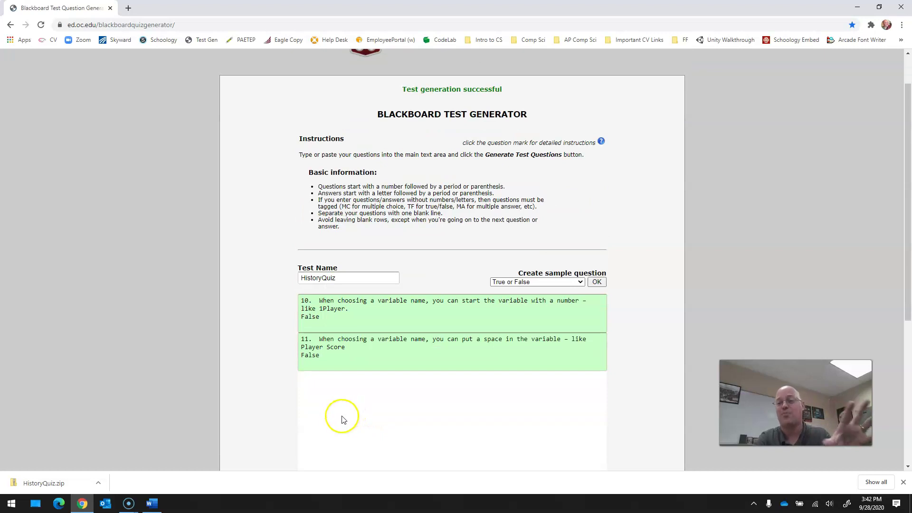
Download the 2-question pool as HistoryQuiz (1).zip.
scroll(235, 389, down, 1)
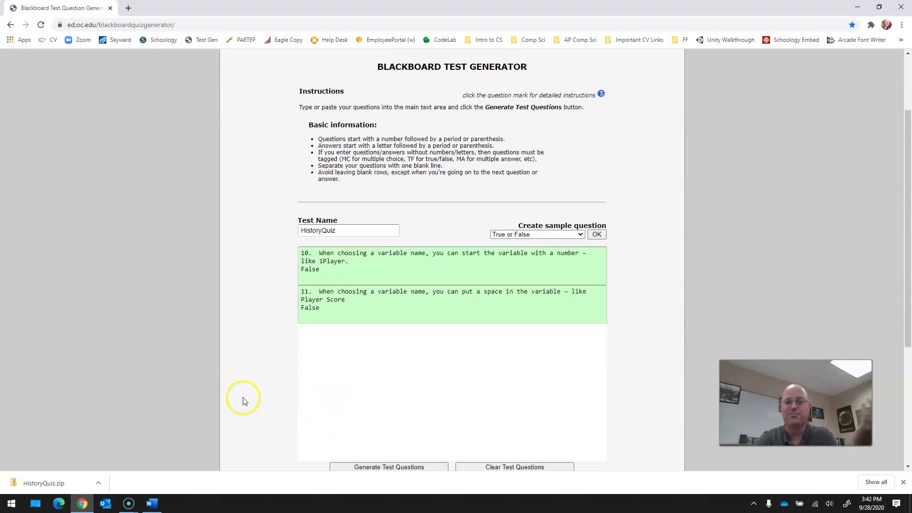
scroll(242, 394, down, 1)
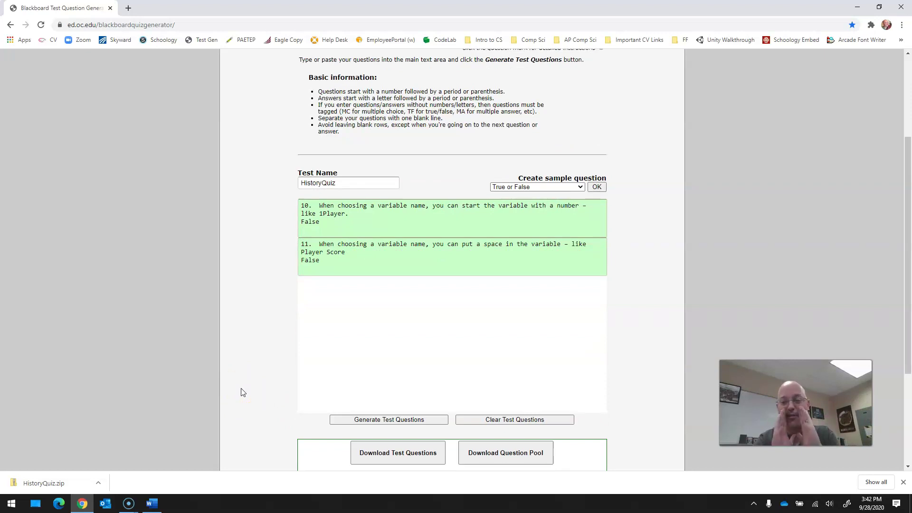
scroll(242, 392, down, 1)
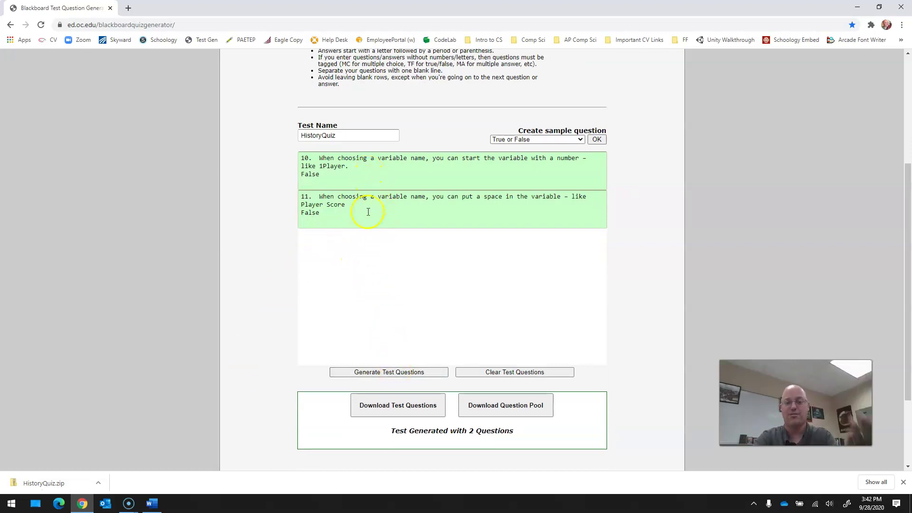
scroll(380, 251, down, 1)
click(493, 361)
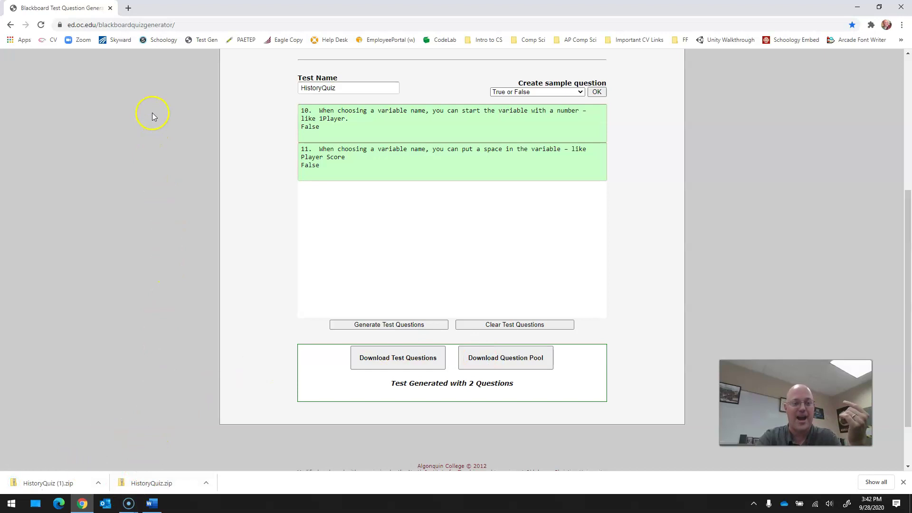
Open the Video Test Quiz in Schoology's Intro to Computer Sci/Program course.
click(78, 506)
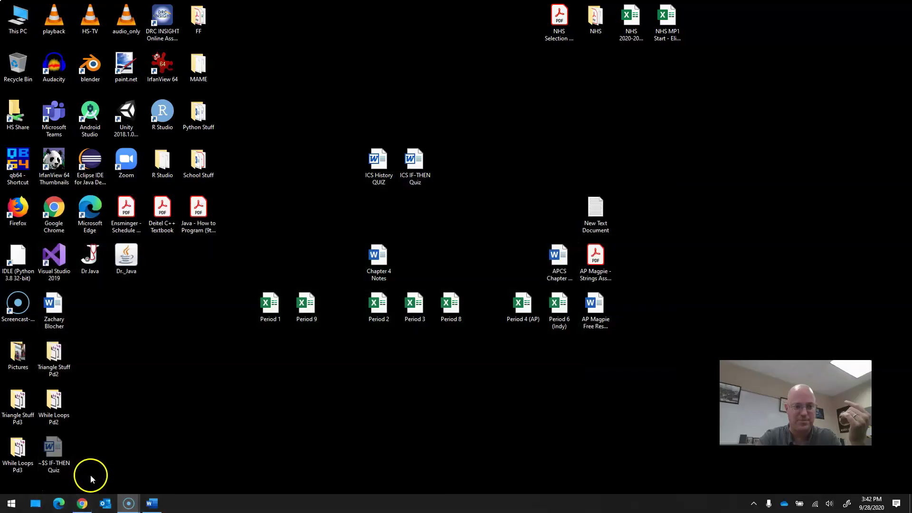
click(82, 505)
click(129, 9)
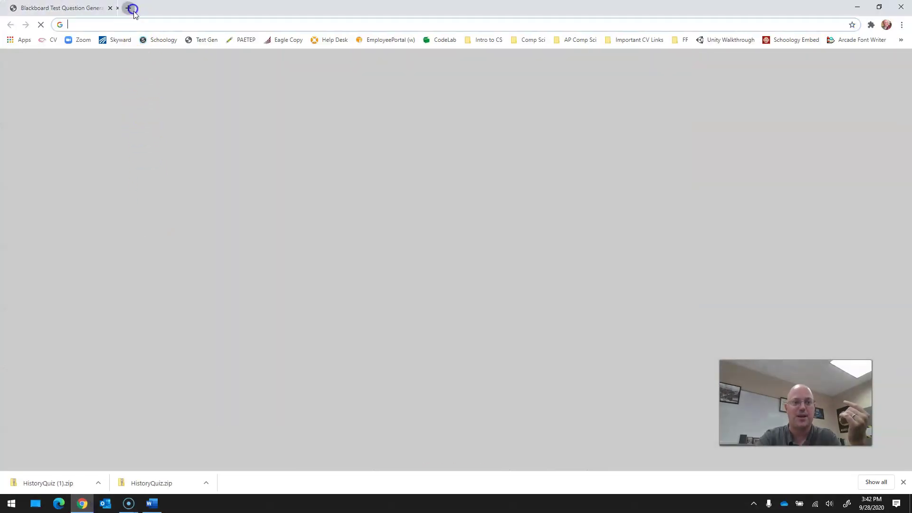
click(156, 40)
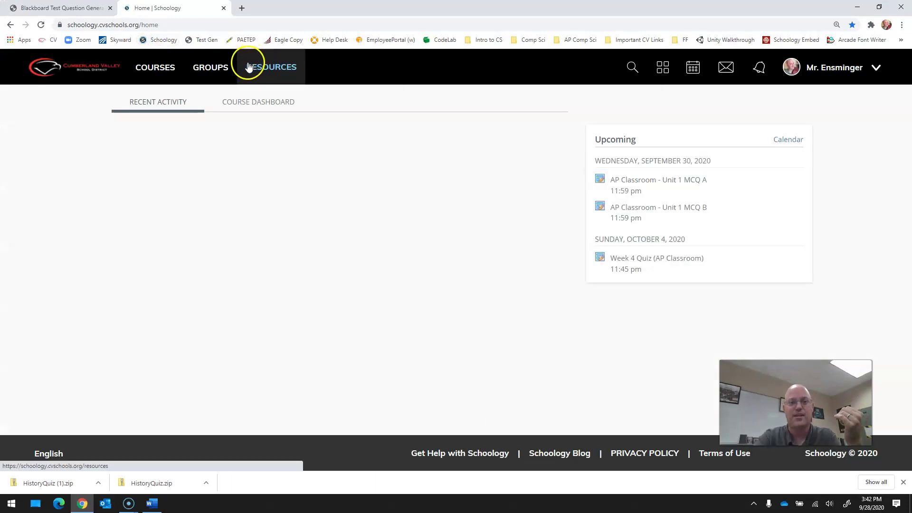
click(156, 68)
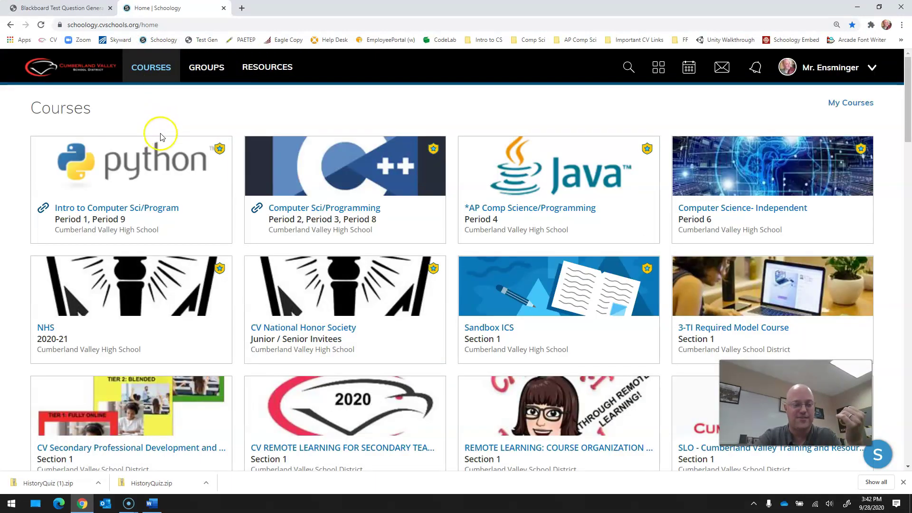
click(161, 179)
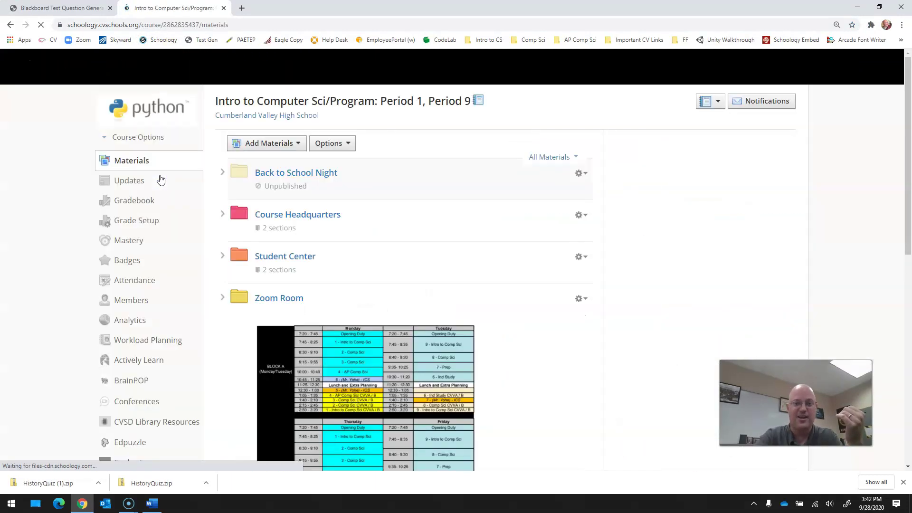
scroll(202, 221, down, 10)
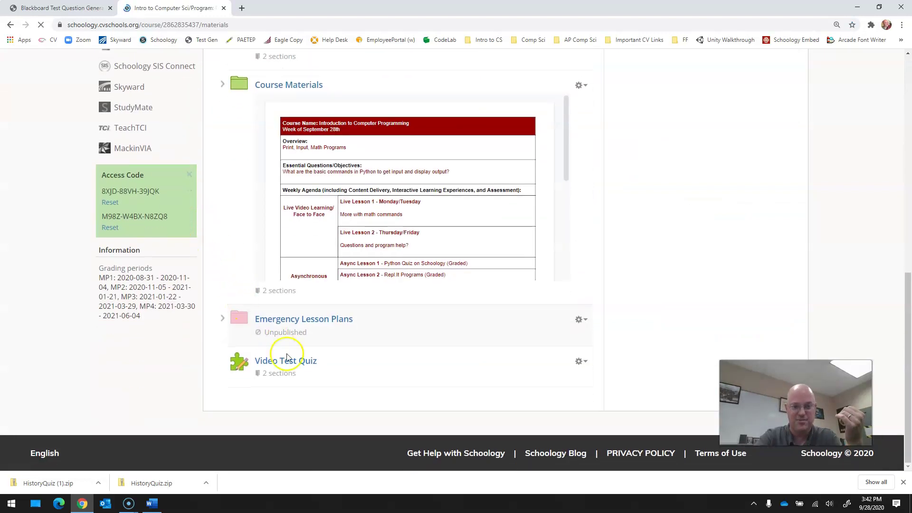
click(312, 363)
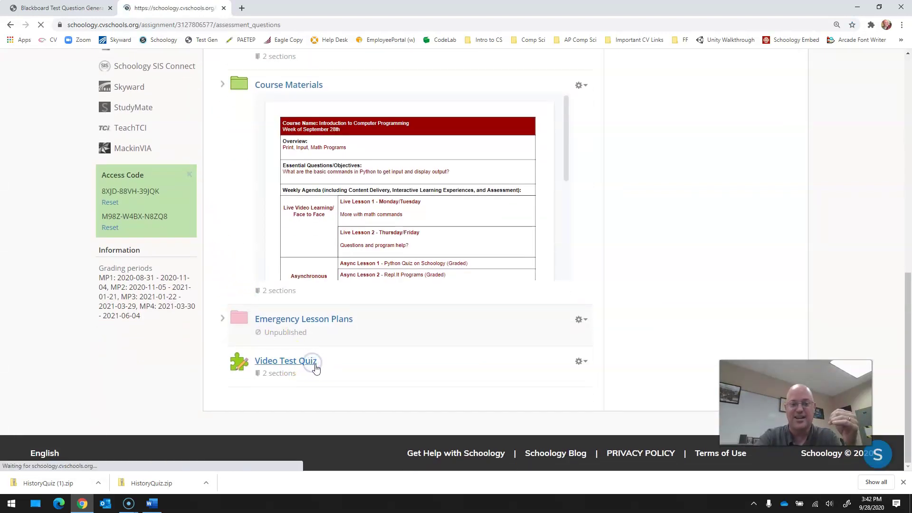
scroll(302, 331, down, 1)
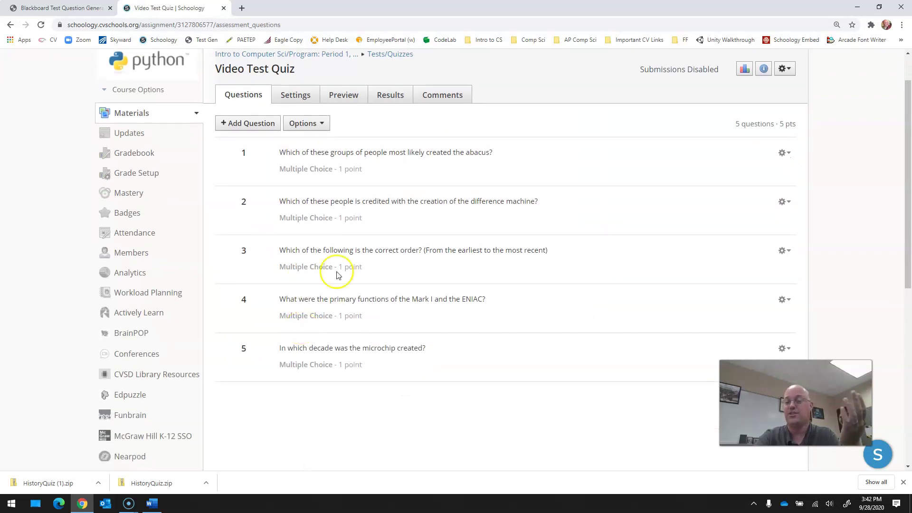
Import HistoryQuiz (1).zip into the quiz using the Blackboard 7.1 - 9.0 format.
click(254, 123)
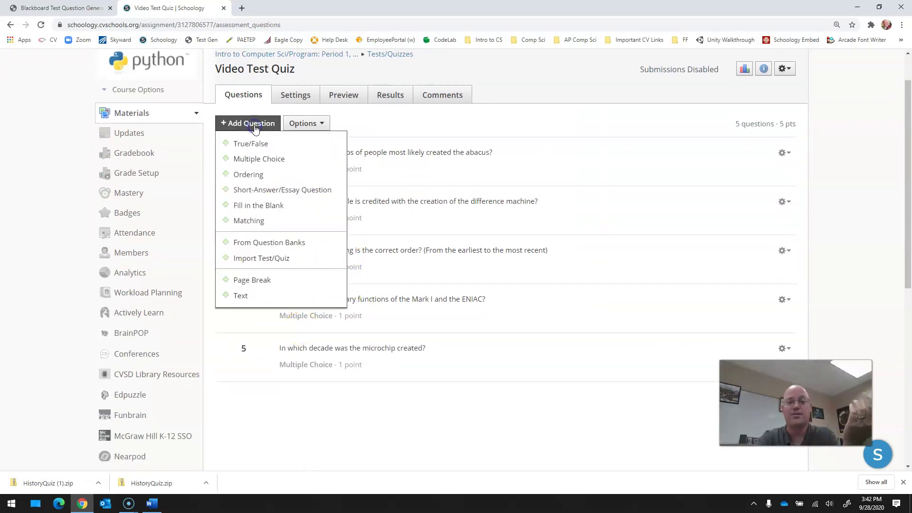
click(286, 258)
click(309, 166)
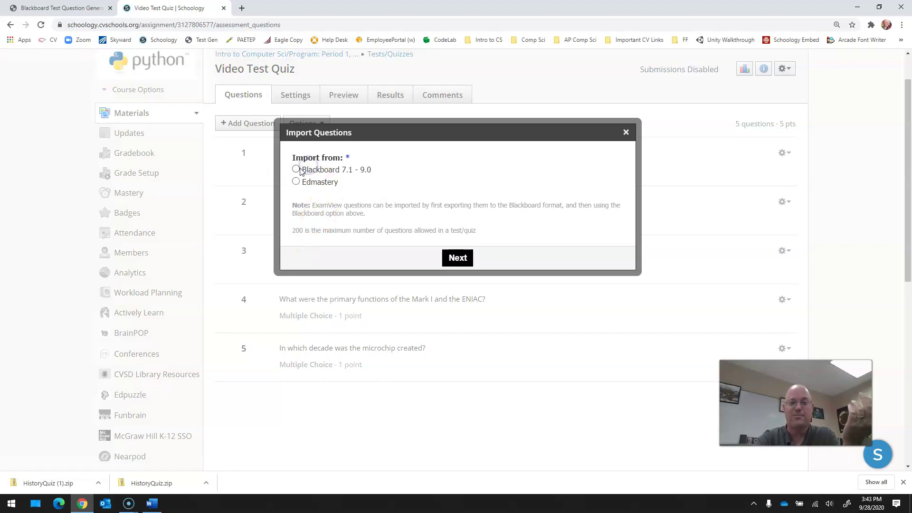
click(458, 257)
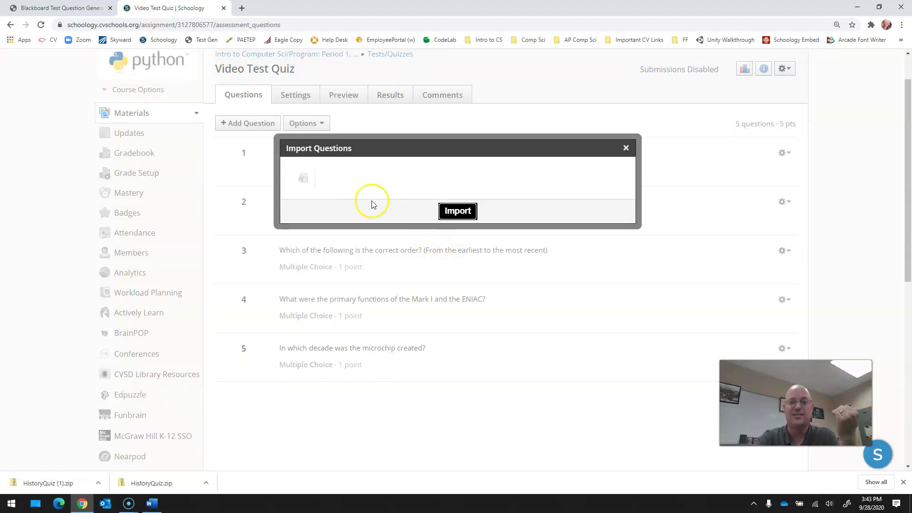
click(304, 177)
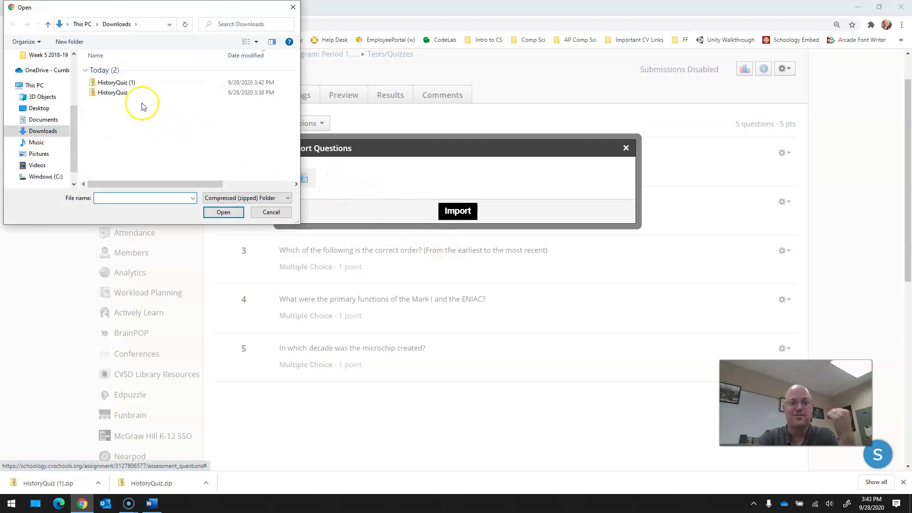
click(115, 82)
click(223, 212)
click(445, 219)
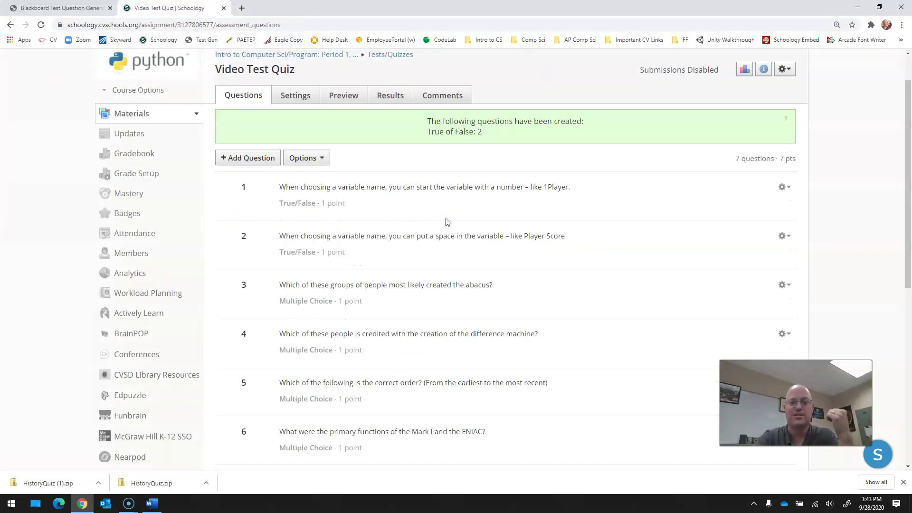
scroll(440, 246, down, 3)
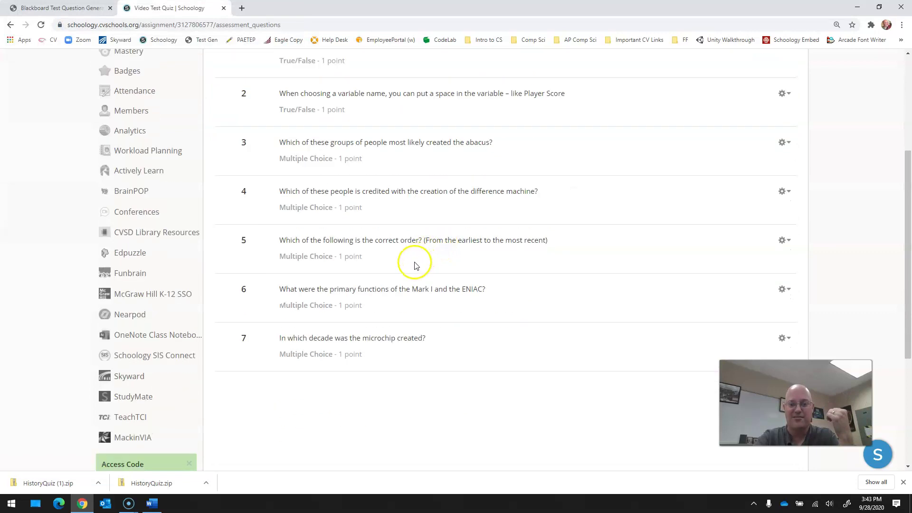
scroll(406, 269, up, 3)
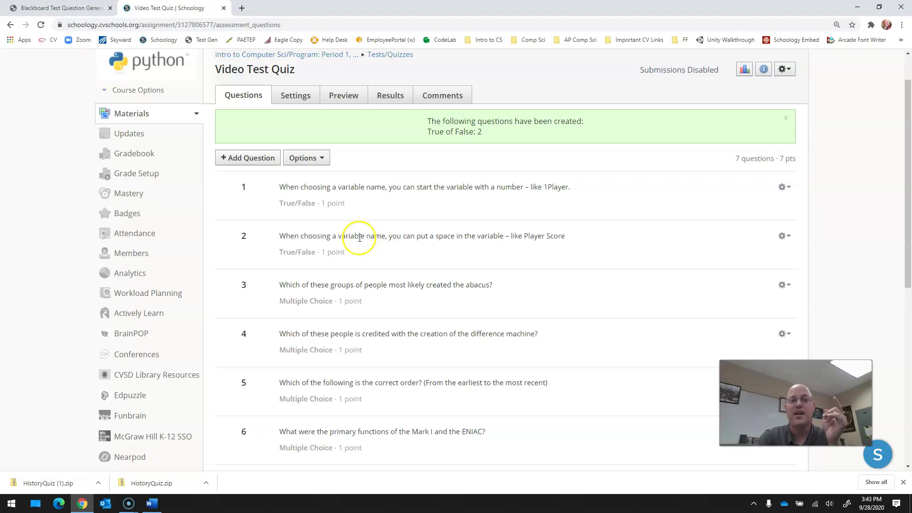
click(62, 8)
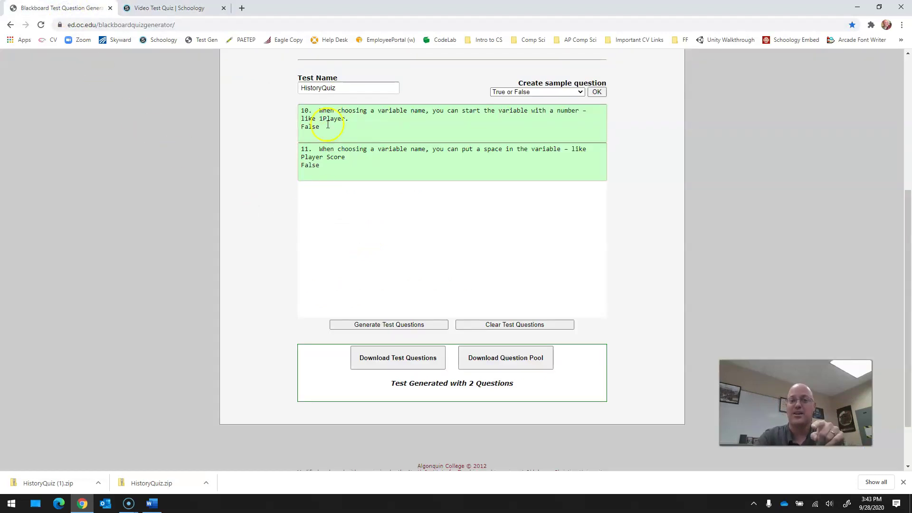
mouse_move(319, 127)
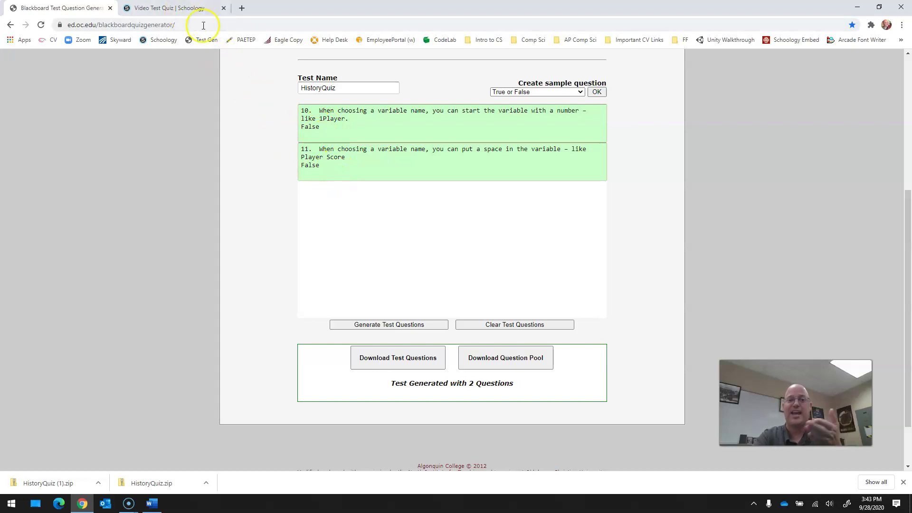
click(171, 8)
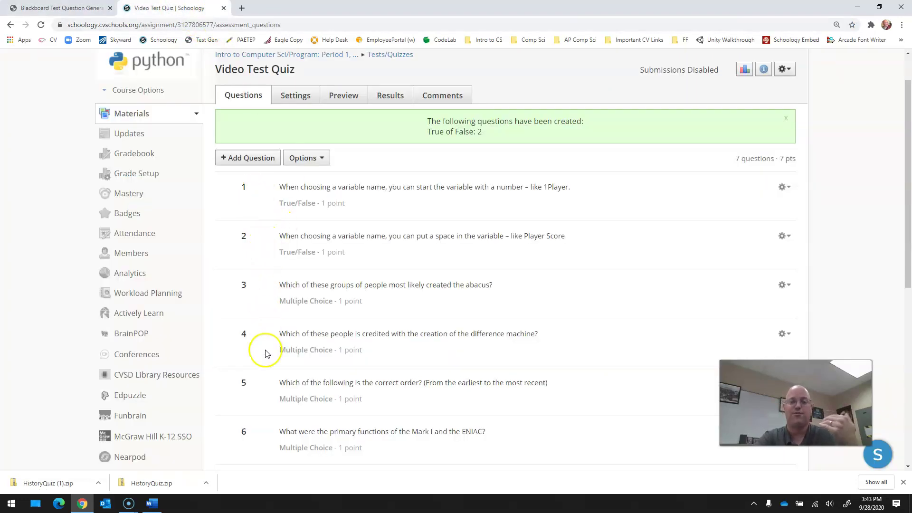
scroll(256, 300, down, 2)
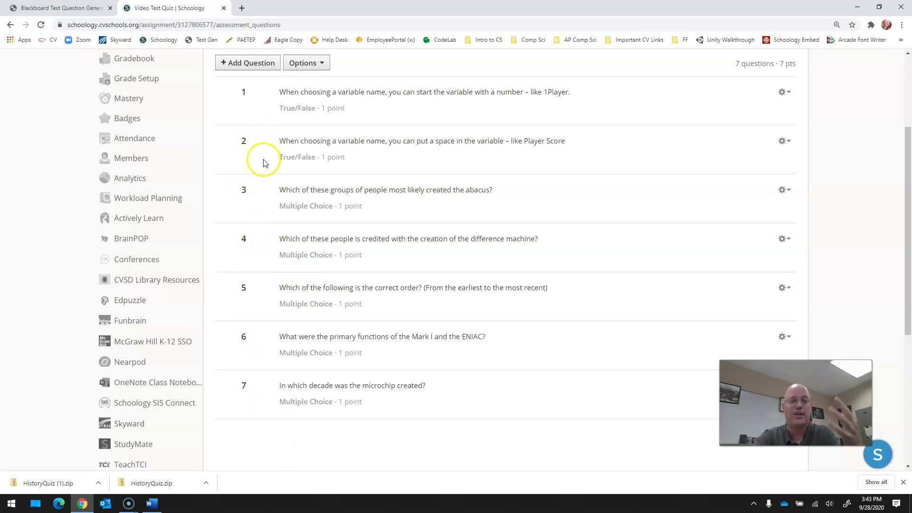
scroll(263, 162, up, 2)
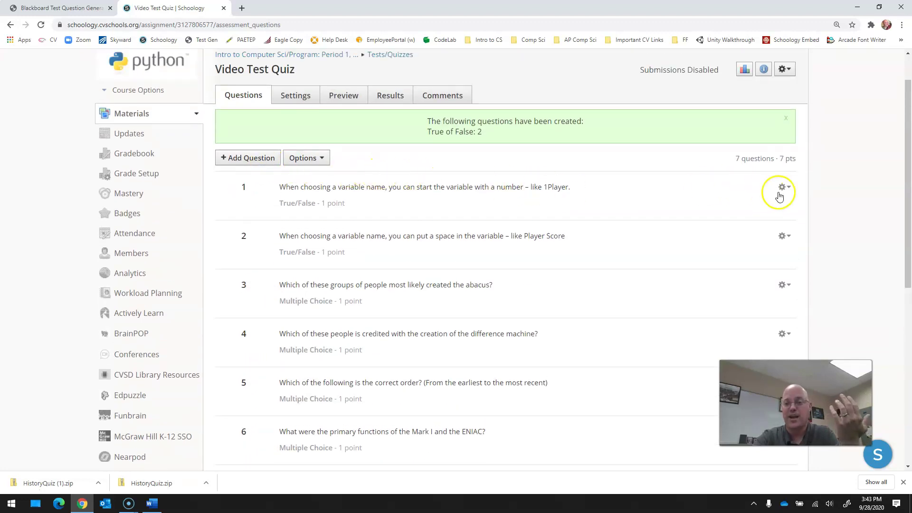
Open imported question 1 for editing and check its correct answer setting.
click(781, 188)
click(779, 205)
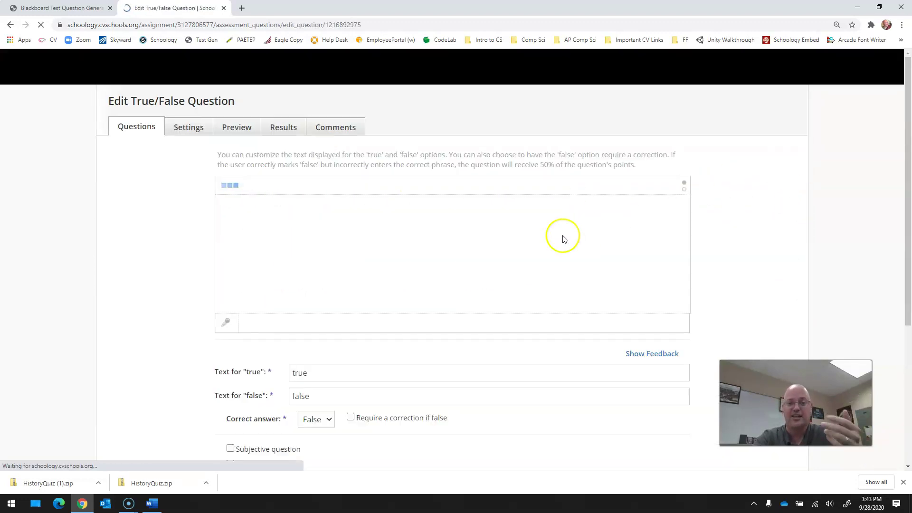
scroll(207, 280, down, 2)
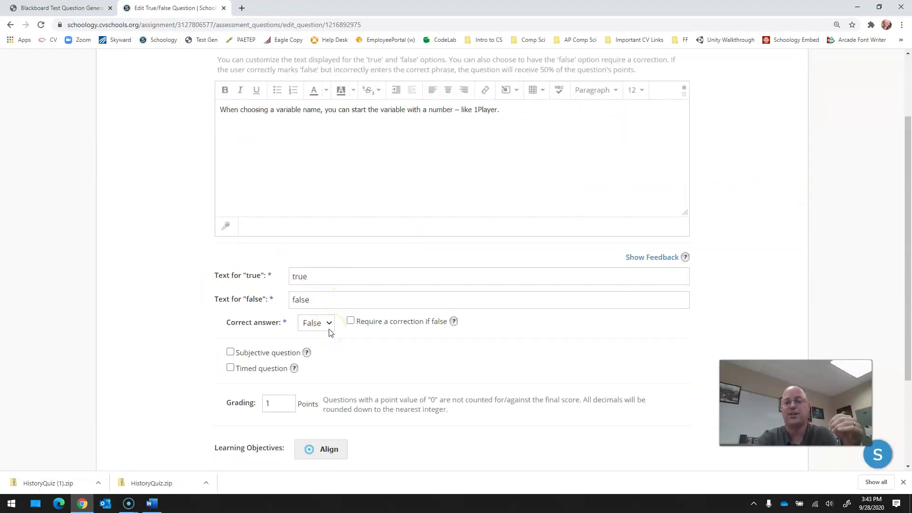
scroll(116, 289, up, 2)
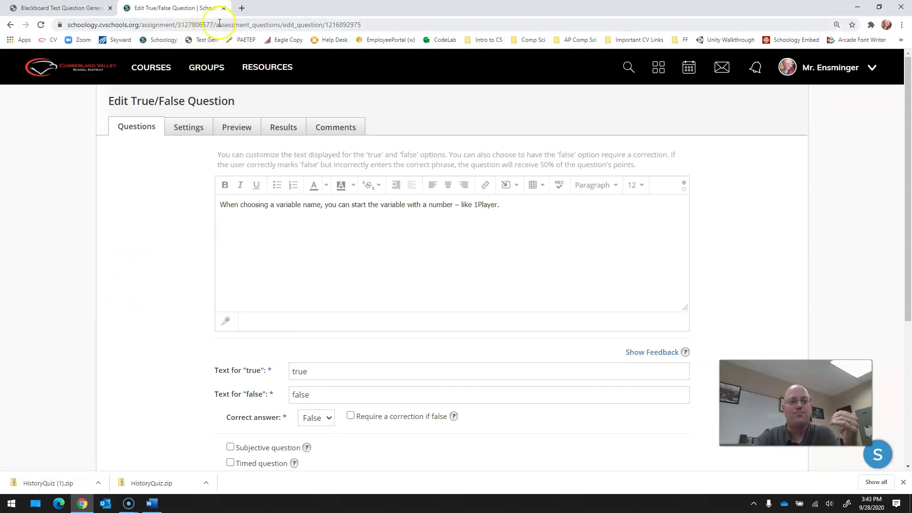
Close the Schoology tab to return to the Blackboard Test Generator.
click(225, 8)
scroll(278, 193, up, 3)
scroll(309, 228, down, 2)
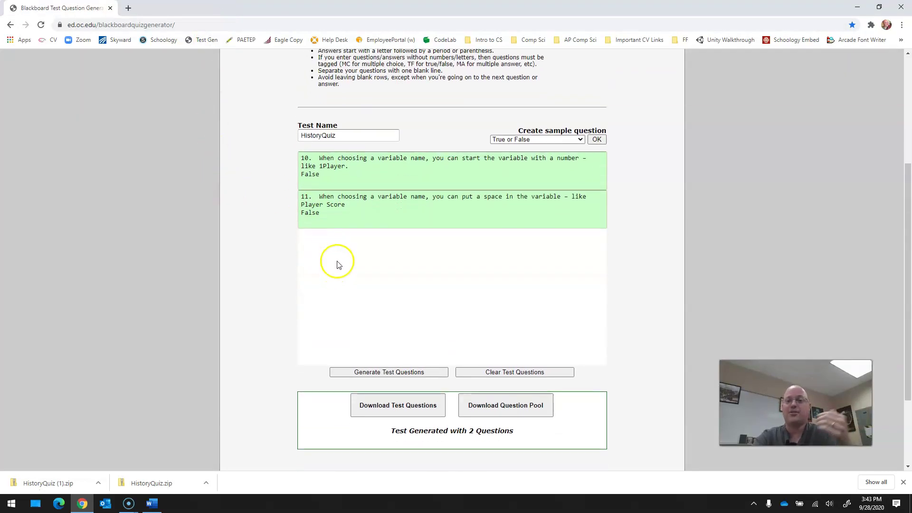
Expand the Create sample question dropdown to see the available question types.
click(550, 139)
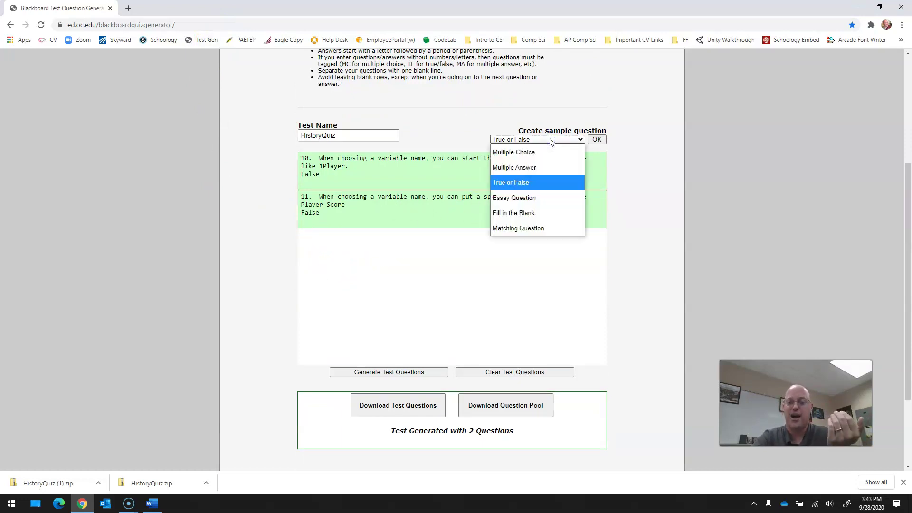